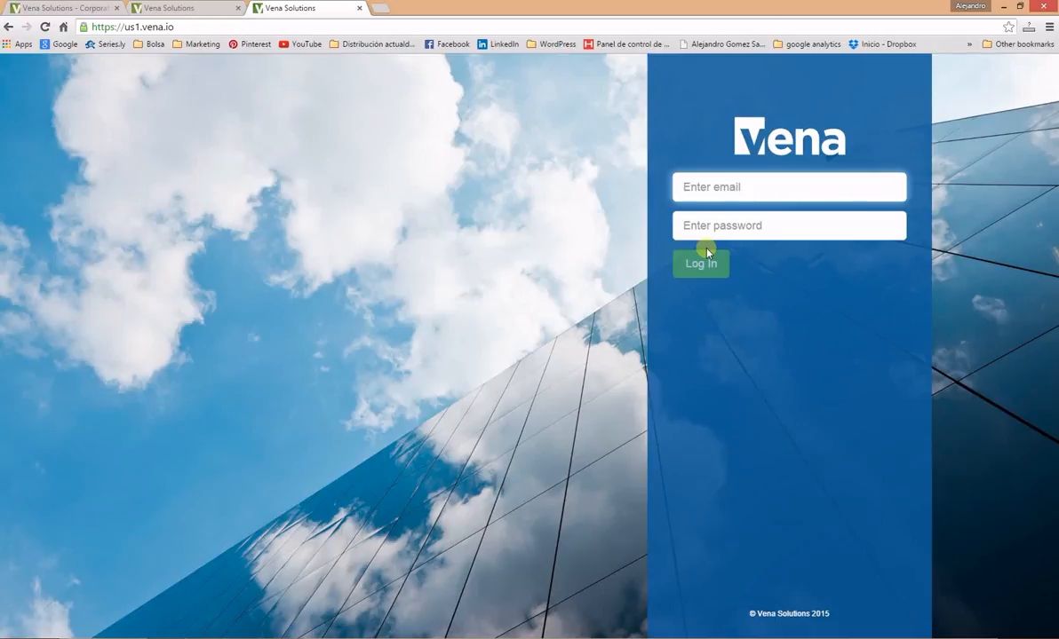
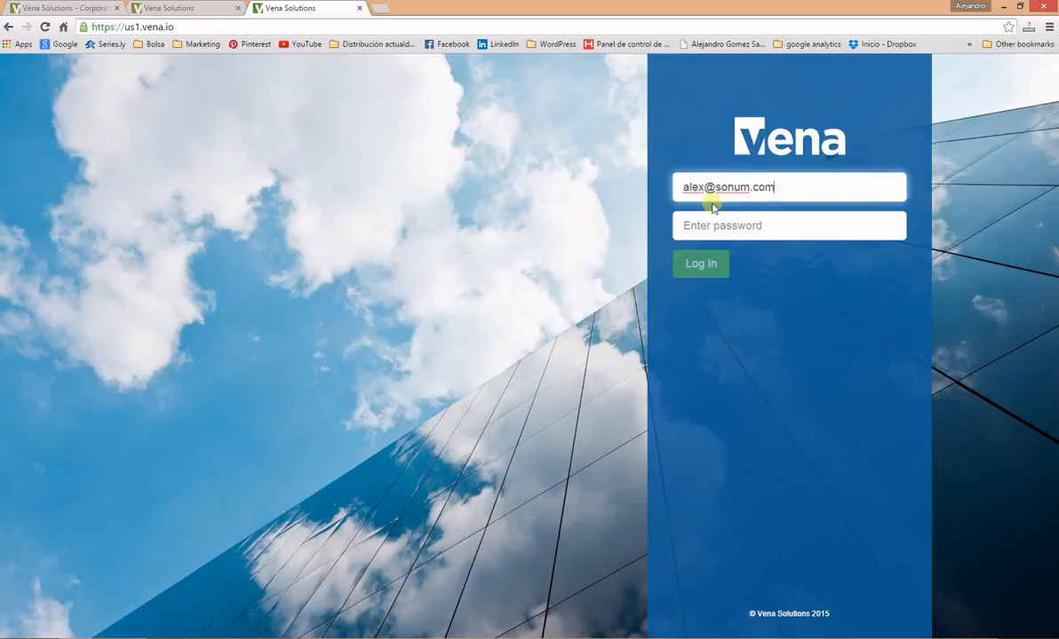
# Step: Sign in to Vena with the account's email and password
pyautogui.press('Tab')
pyautogui.write('•••••••••')
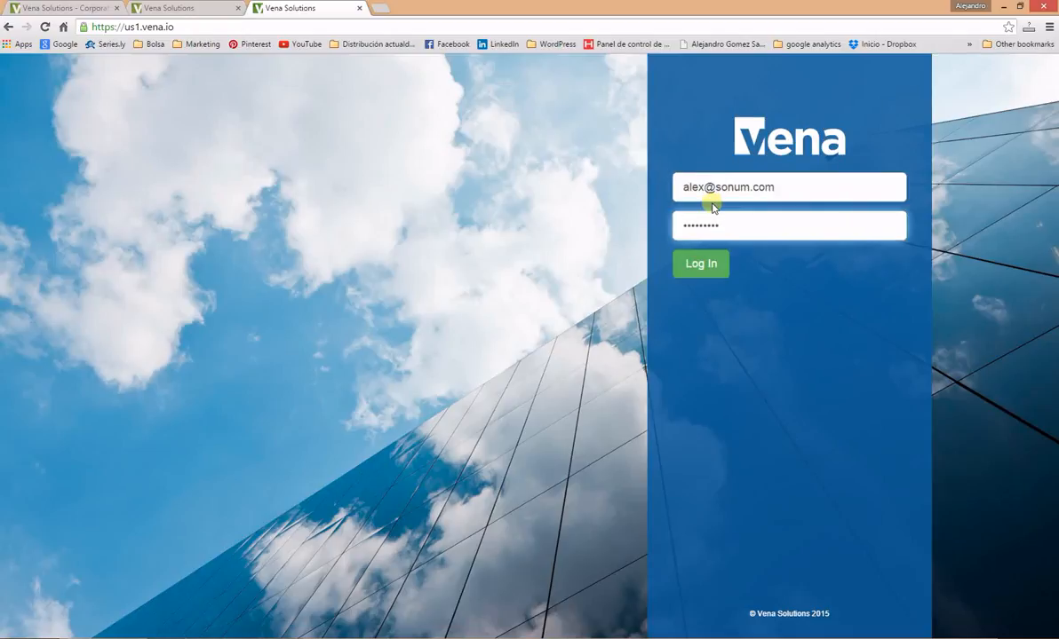
pyautogui.press('Return')
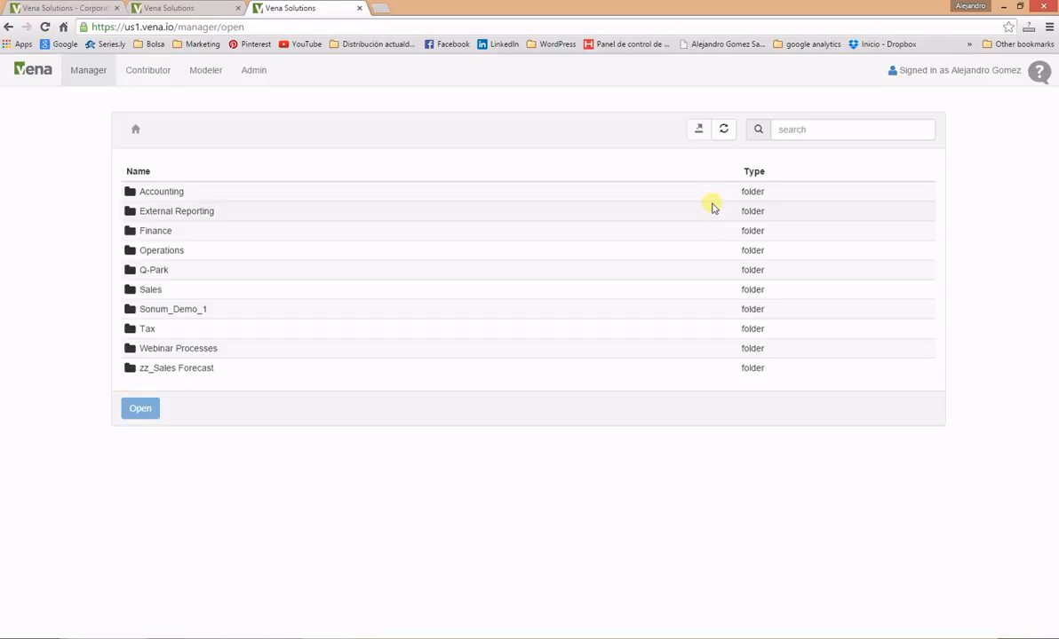
# Step: Open the Webinar Sales Process from the Webinar Processes folder in the designer
pyautogui.doubleClick(178, 349)
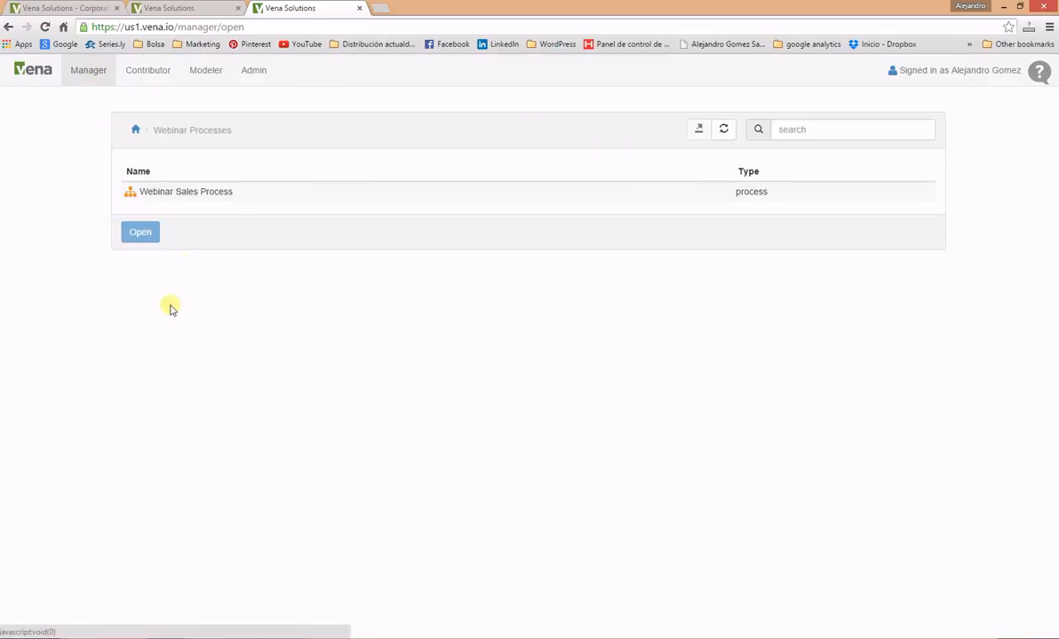
pyautogui.click(189, 193)
pyautogui.click(142, 232)
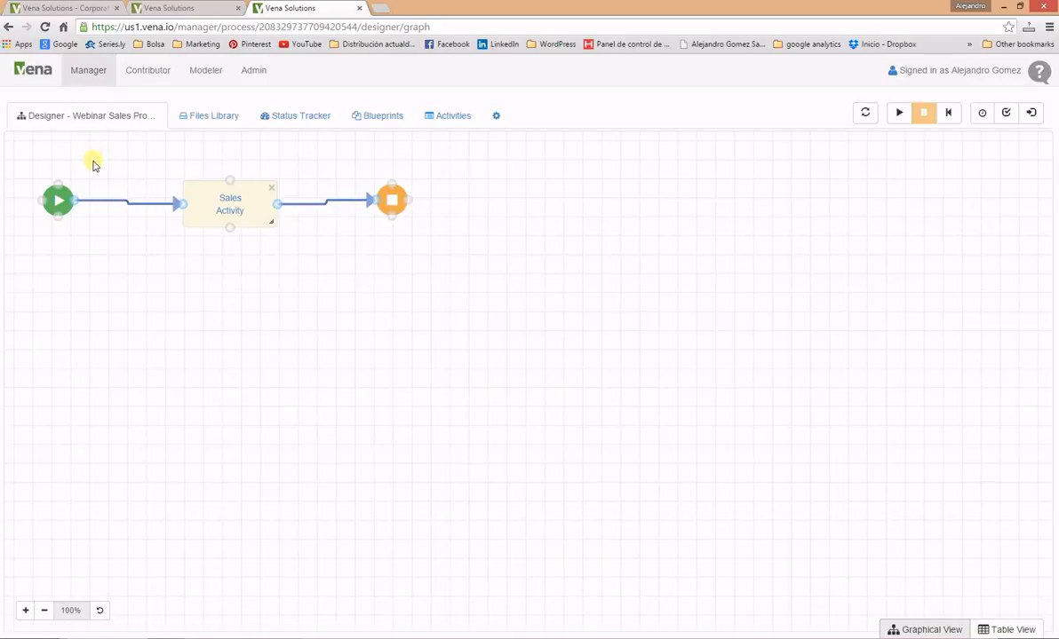
# Step: Show the Sales Activity's Profit Store 101 workflow, then list the process blueprints
pyautogui.doubleClick(234, 211)
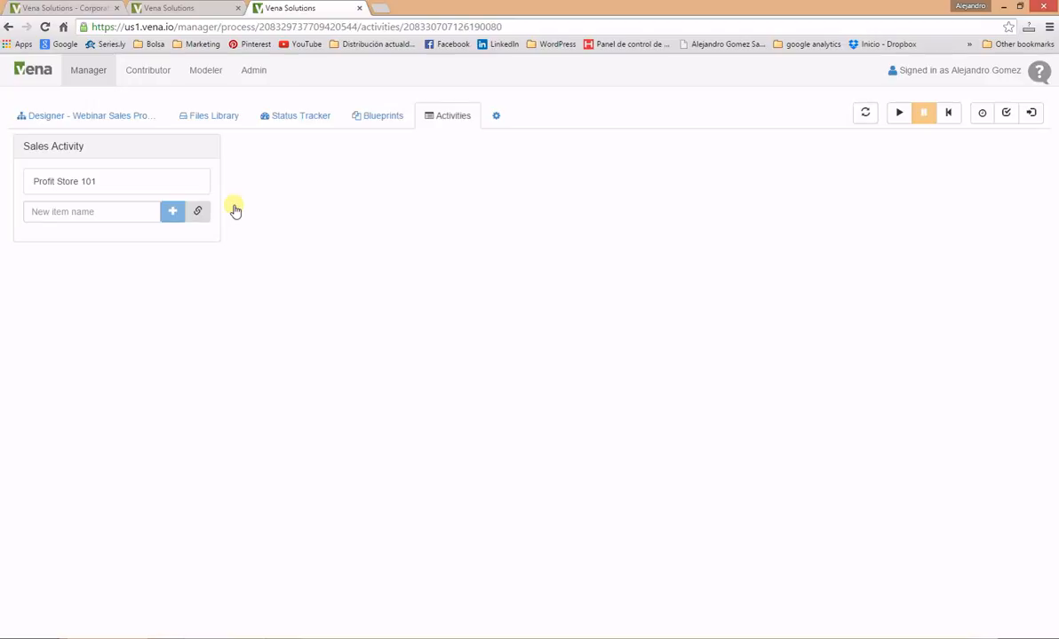
pyautogui.click(158, 183)
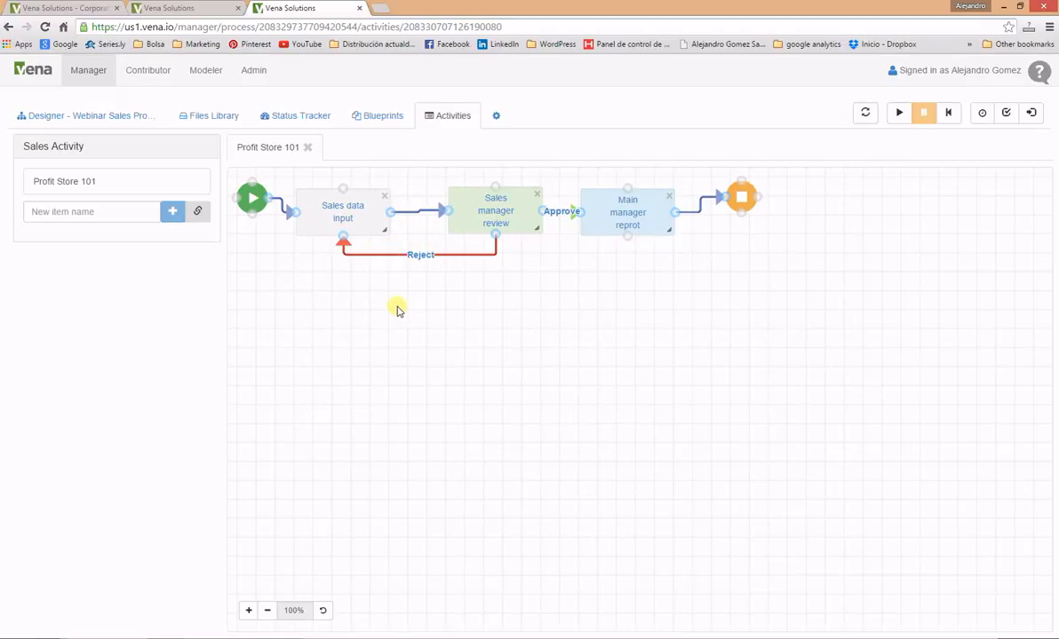
pyautogui.click(399, 118)
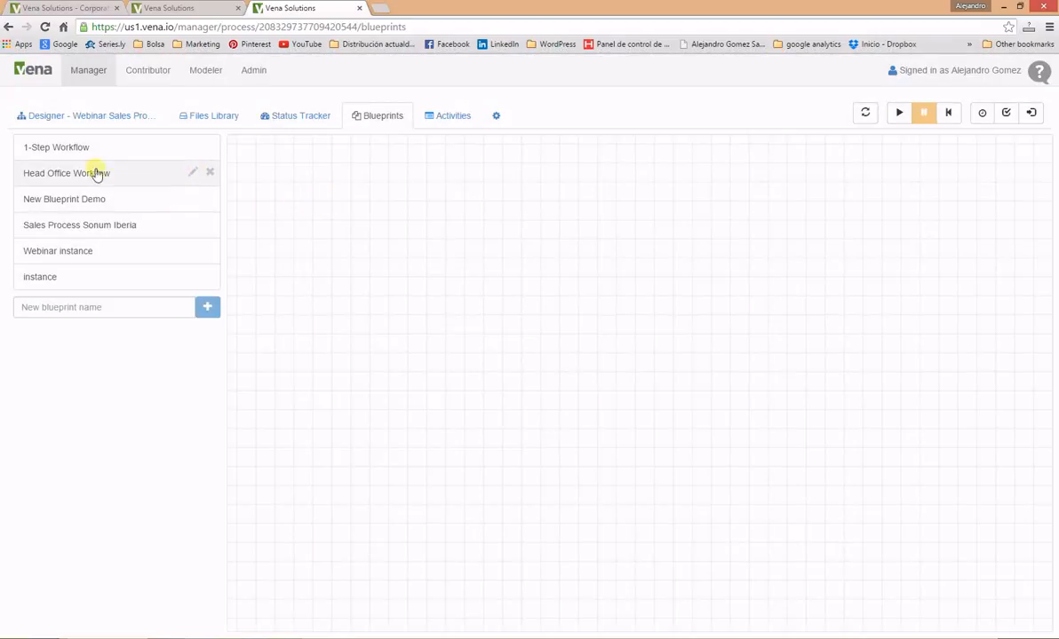
# Step: Preview the instance blueprint, add an 'instance' activity item from it, then delete that item
pyautogui.click(71, 272)
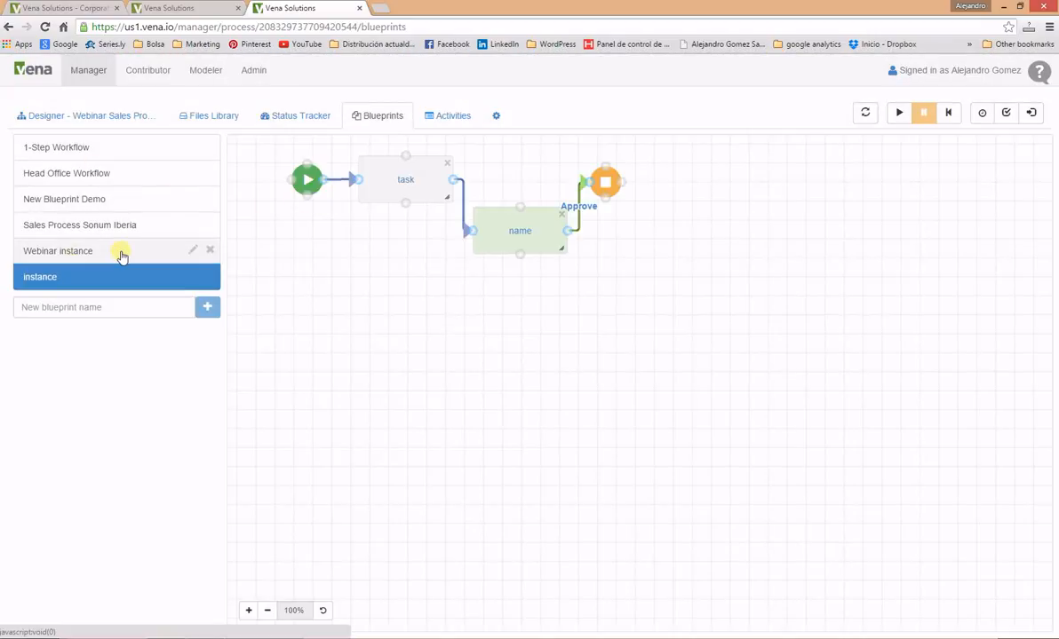
pyautogui.click(451, 124)
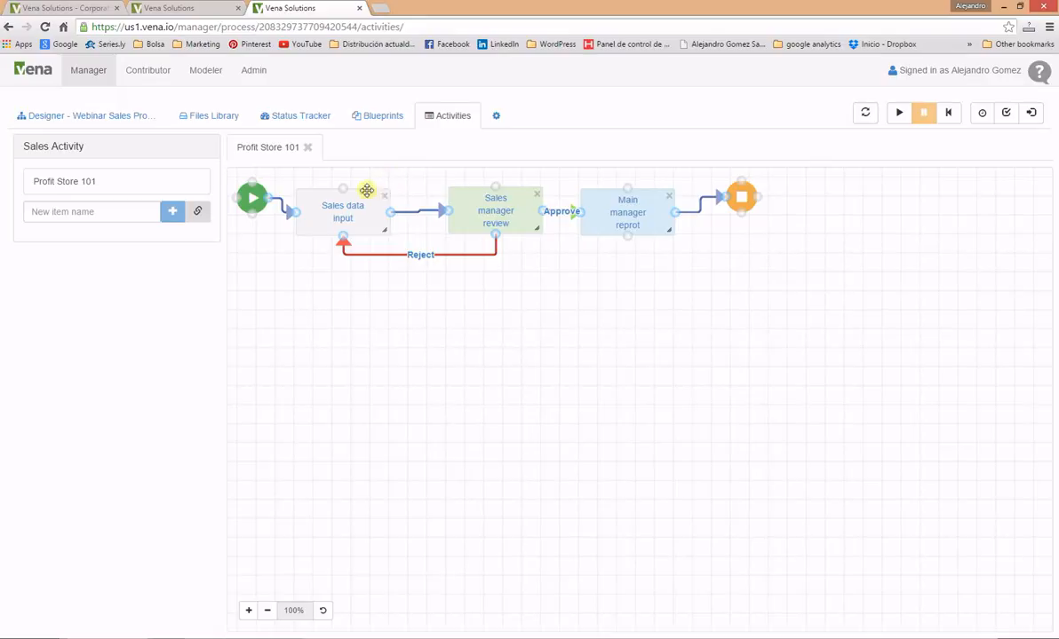
pyautogui.click(201, 211)
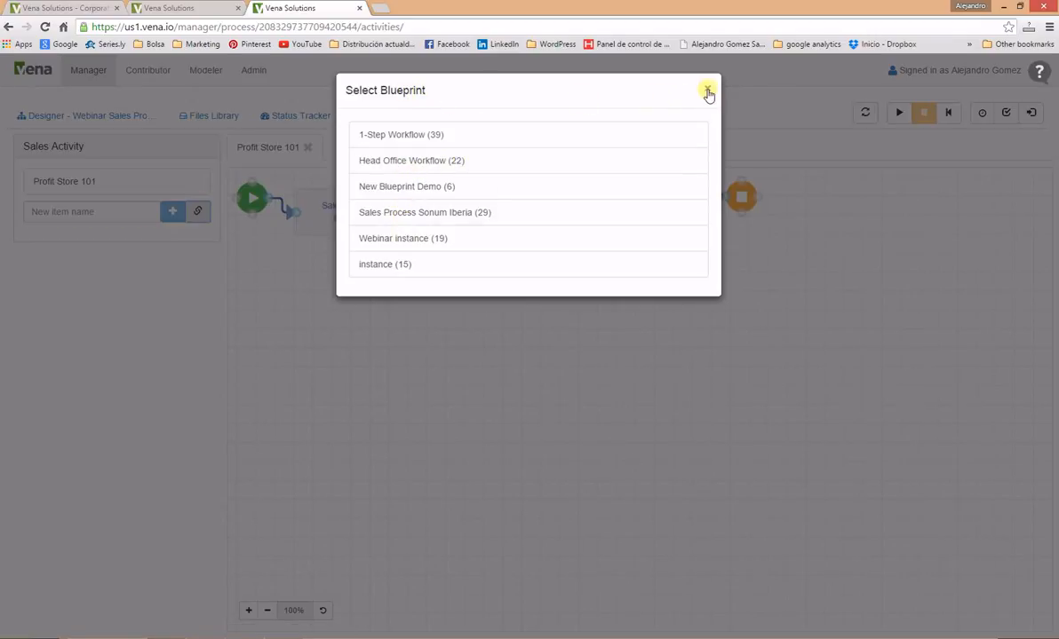
pyautogui.click(406, 262)
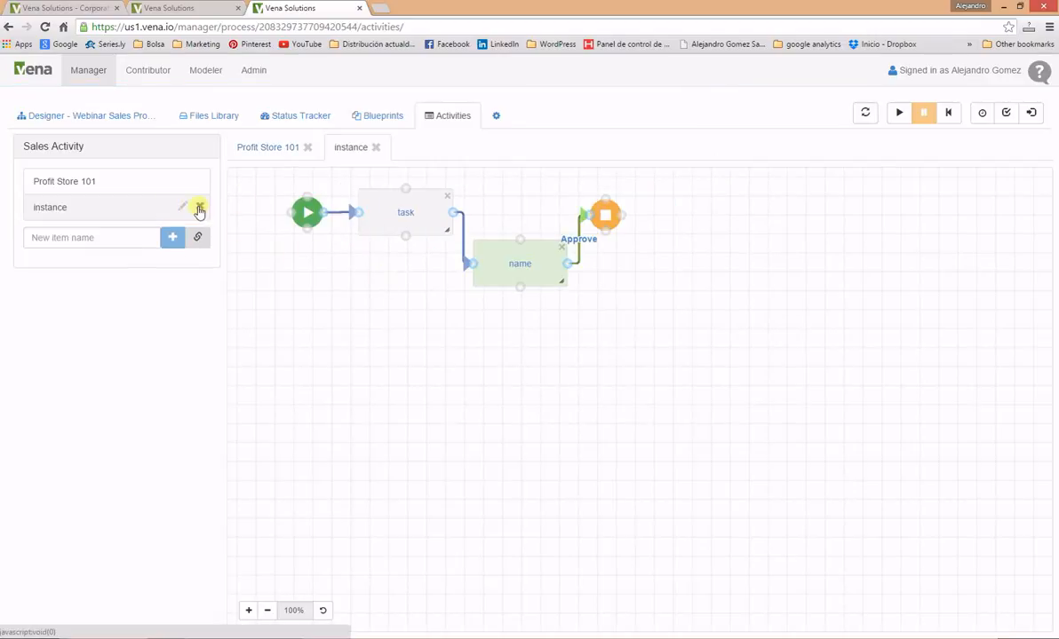
pyautogui.click(200, 210)
pyautogui.click(662, 185)
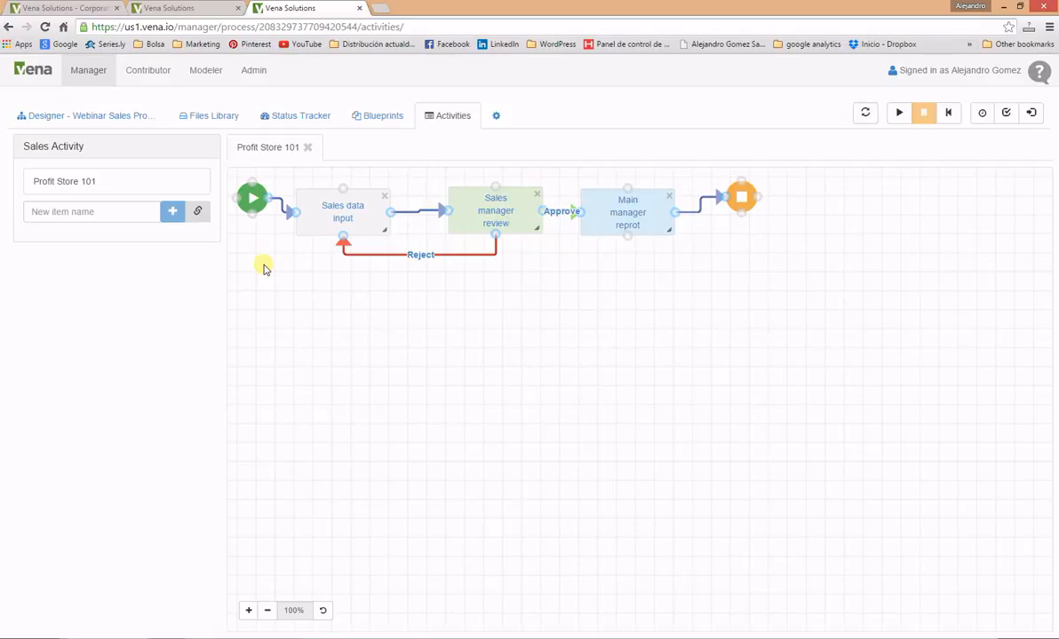
# Step: Inspect the Sales data input task's Task Forms and Users without saving, then show the Files Library
pyautogui.click(343, 224)
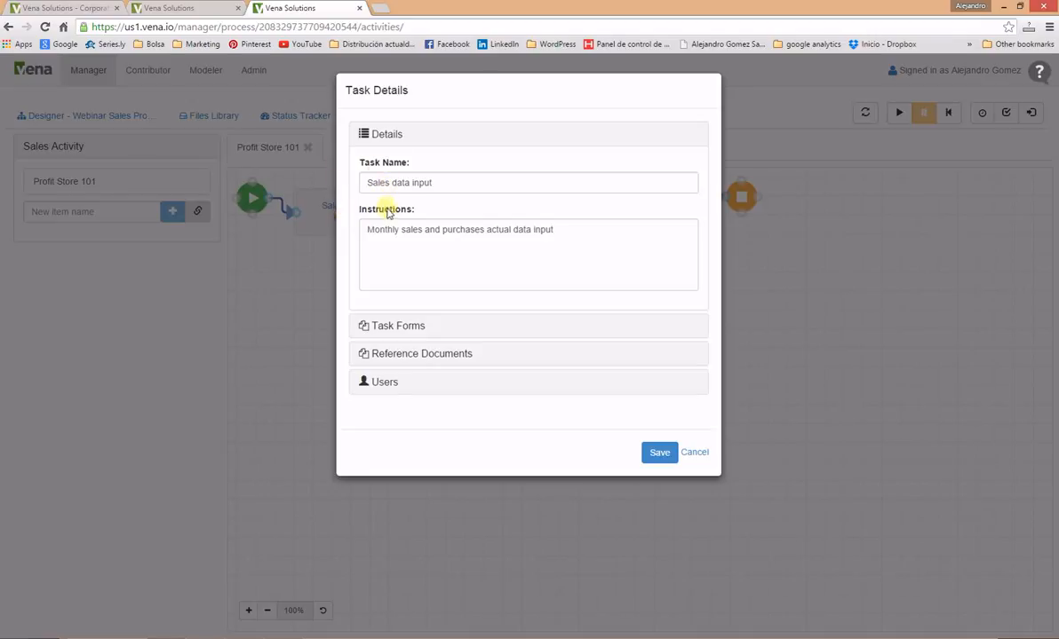
pyautogui.click(384, 326)
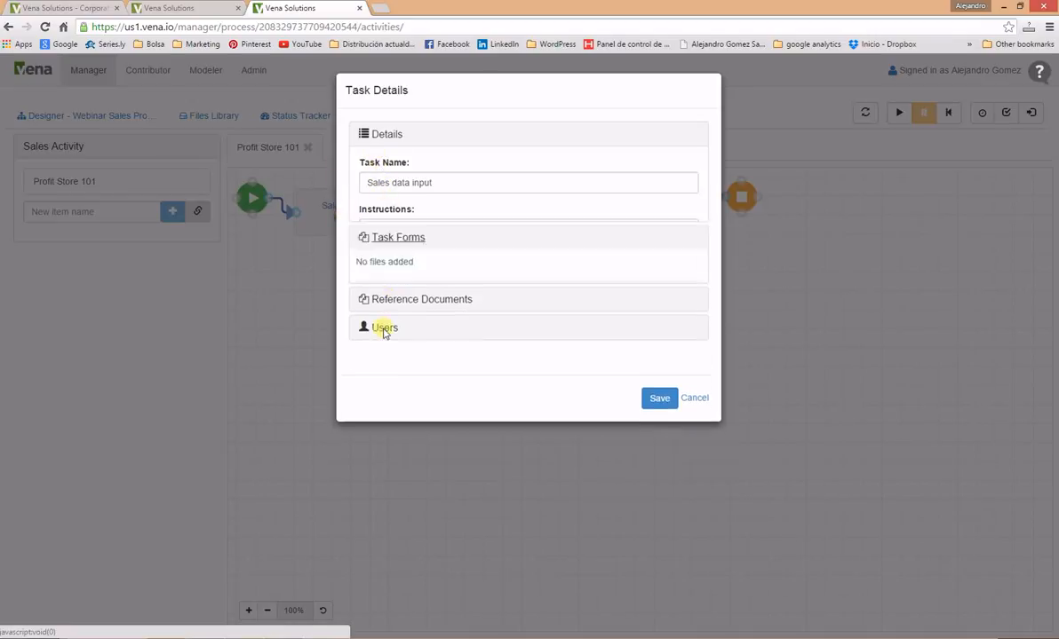
pyautogui.click(381, 284)
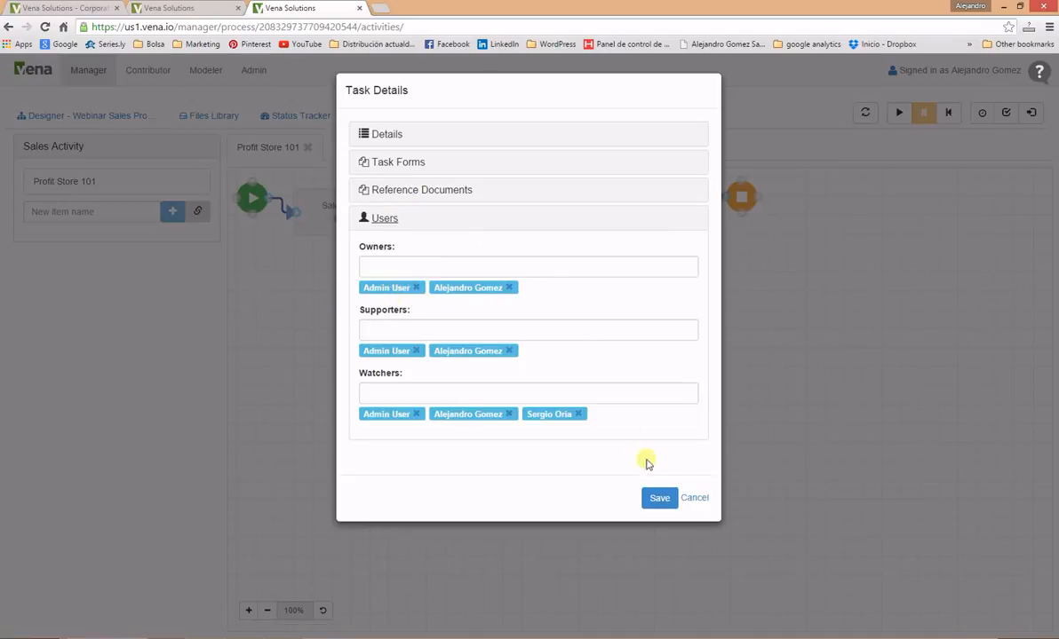
pyautogui.click(694, 500)
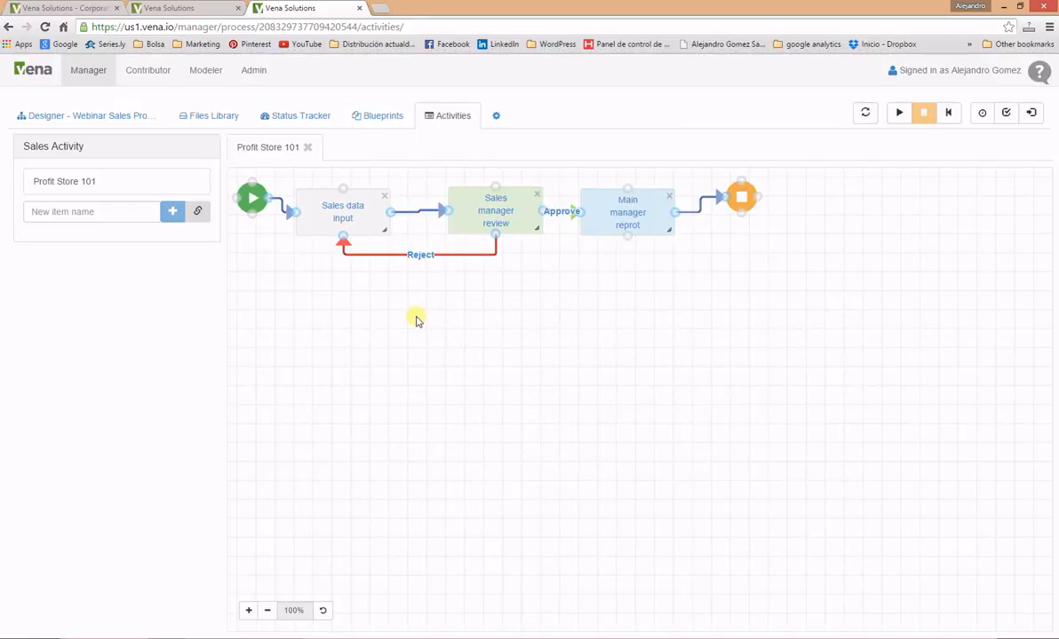
pyautogui.click(182, 117)
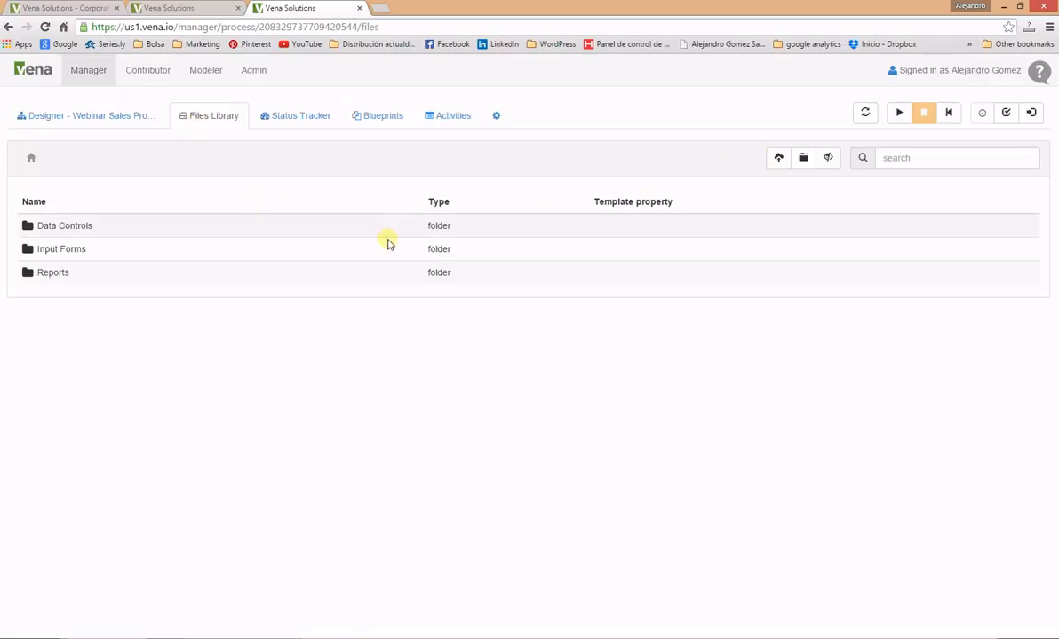
# Step: Upload Margin Model Vena Template.xlsx from Starting Excel Spreadsheet into Input Forms, then return to Activities
pyautogui.click(52, 248)
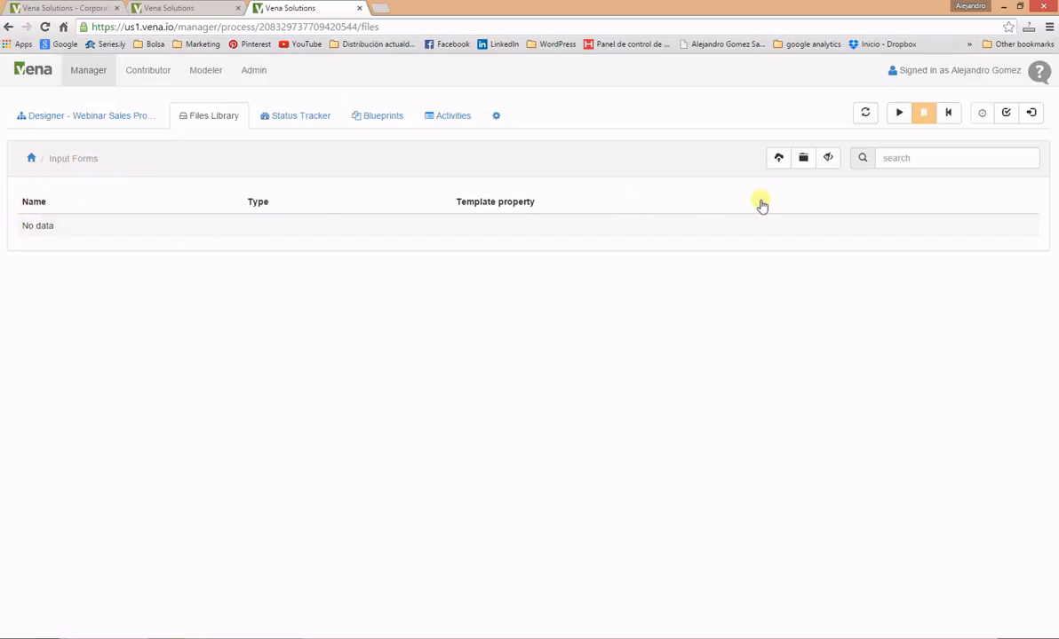
pyautogui.click(777, 159)
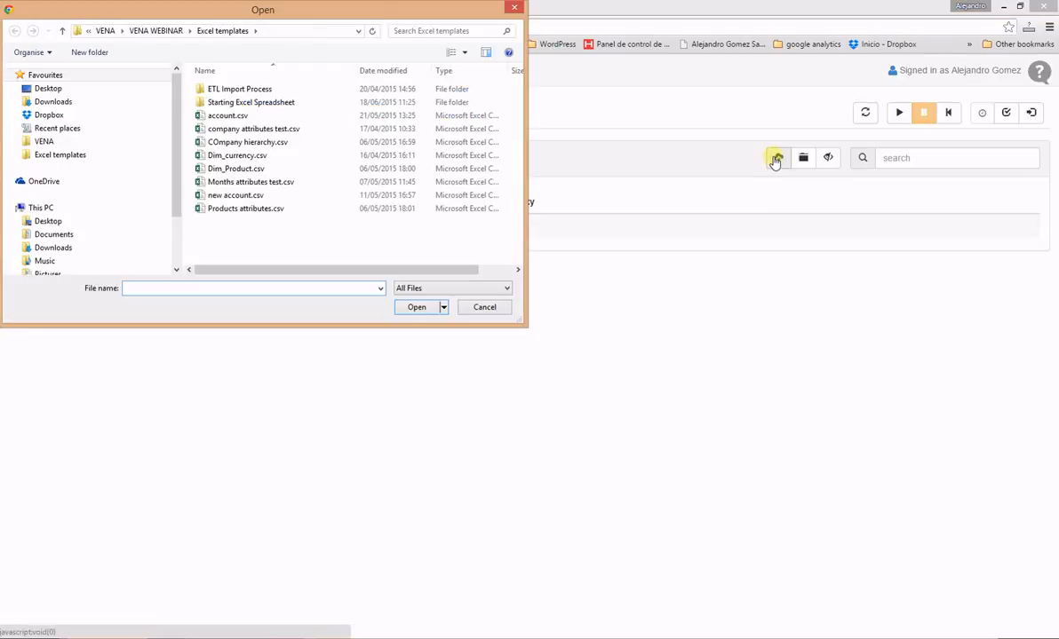
pyautogui.doubleClick(221, 103)
pyautogui.click(276, 143)
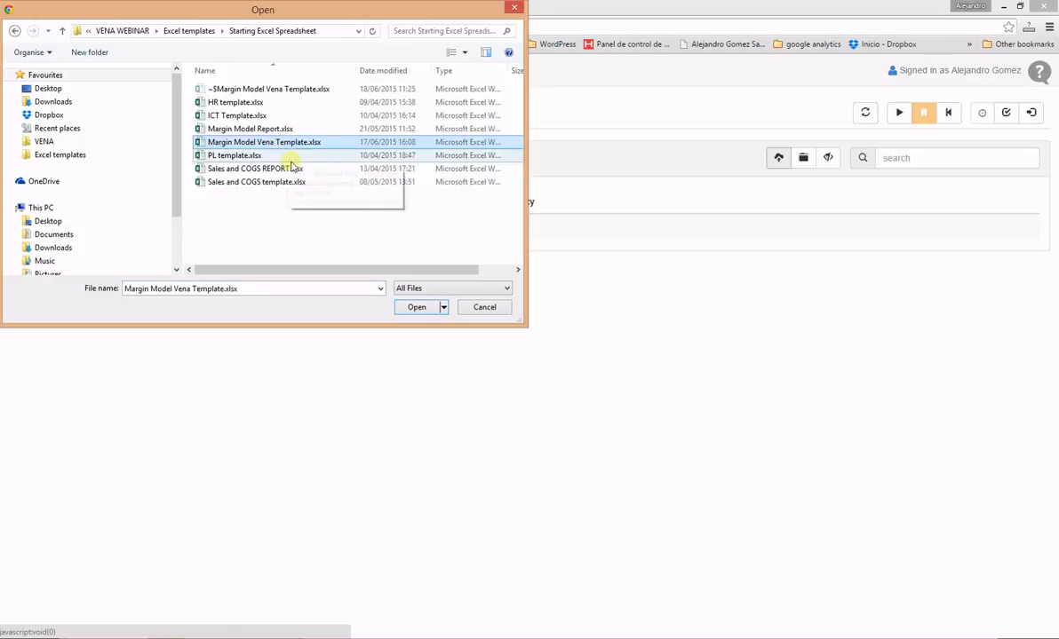
pyautogui.click(416, 307)
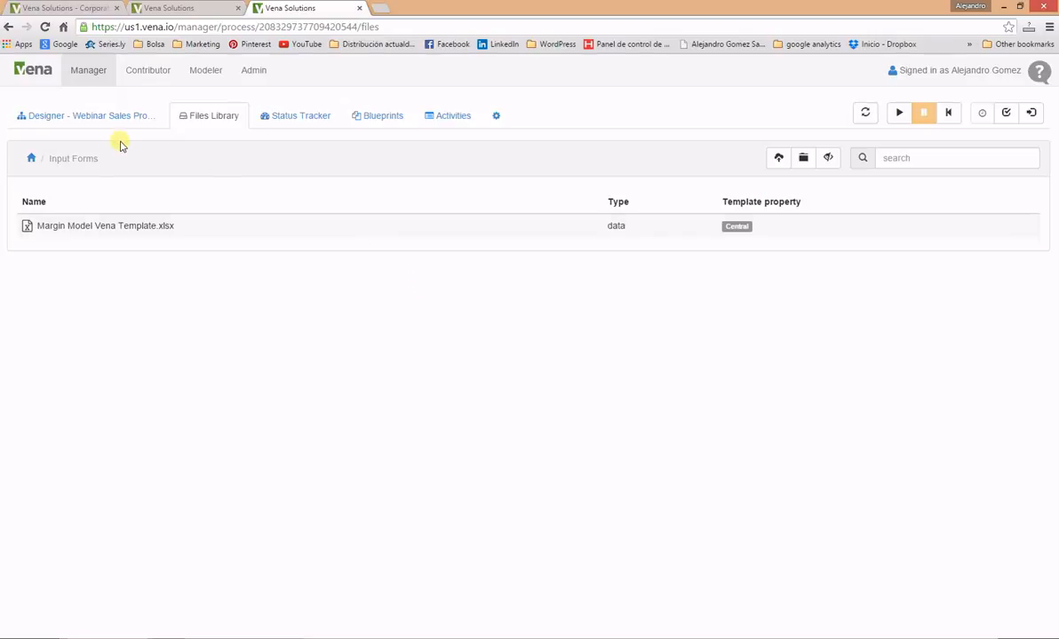
pyautogui.click(455, 114)
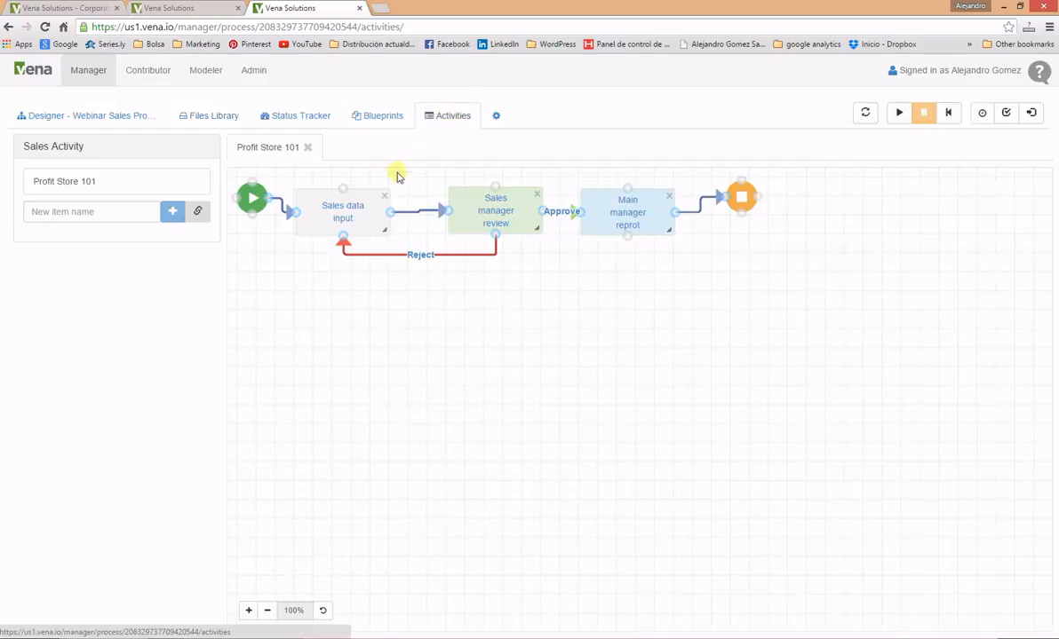
# Step: Attach Margin Model Vena Template.xlsx from Input Forms as the Sales data input task's form
pyautogui.doubleClick(338, 219)
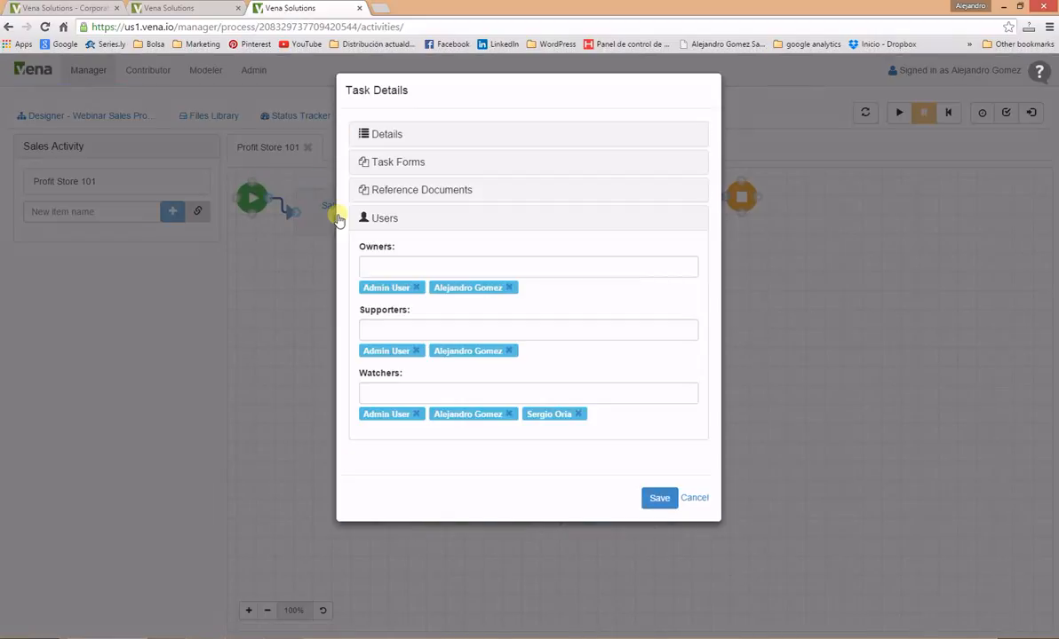
pyautogui.click(380, 135)
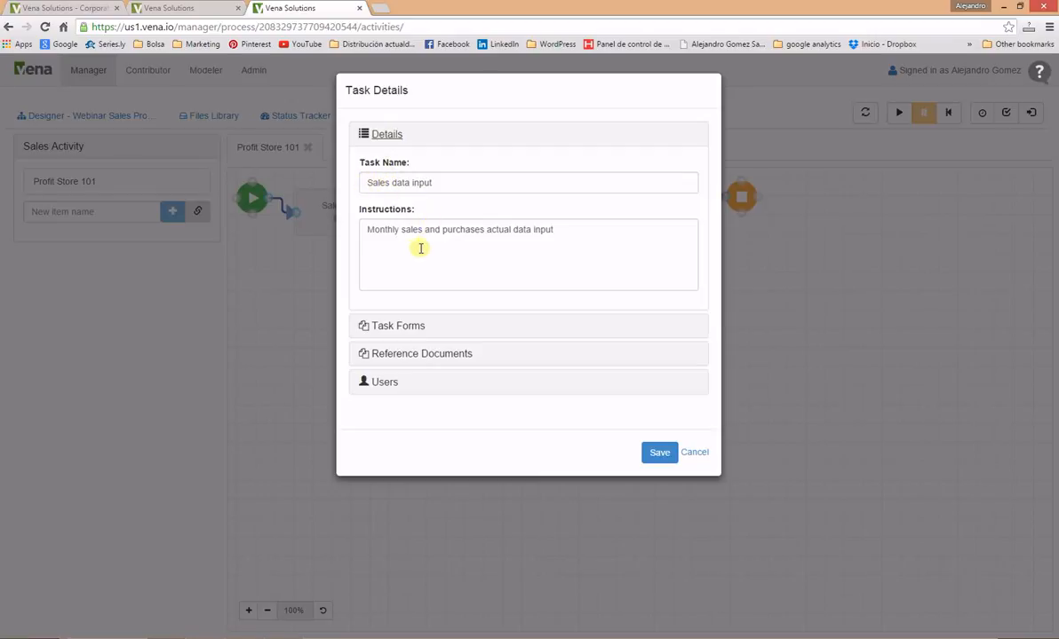
pyautogui.click(422, 355)
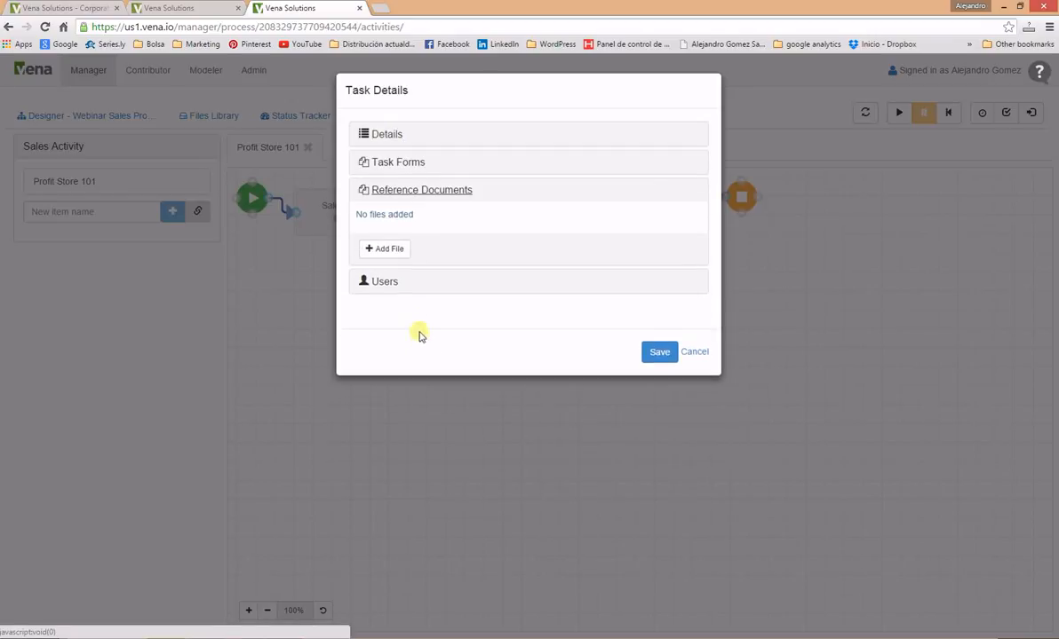
pyautogui.click(396, 169)
pyautogui.click(404, 221)
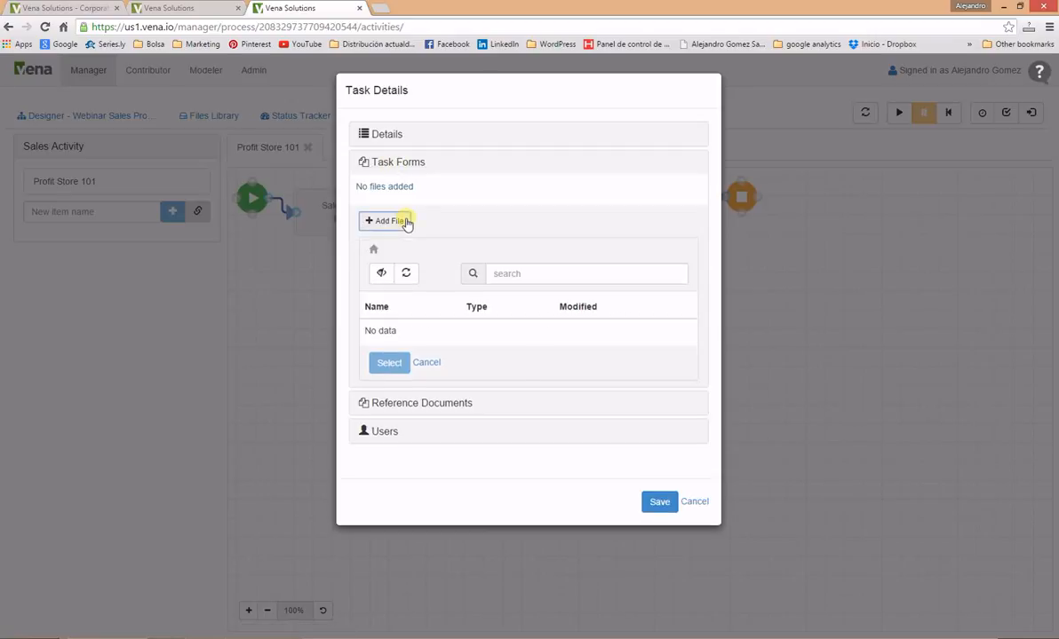
pyautogui.doubleClick(414, 354)
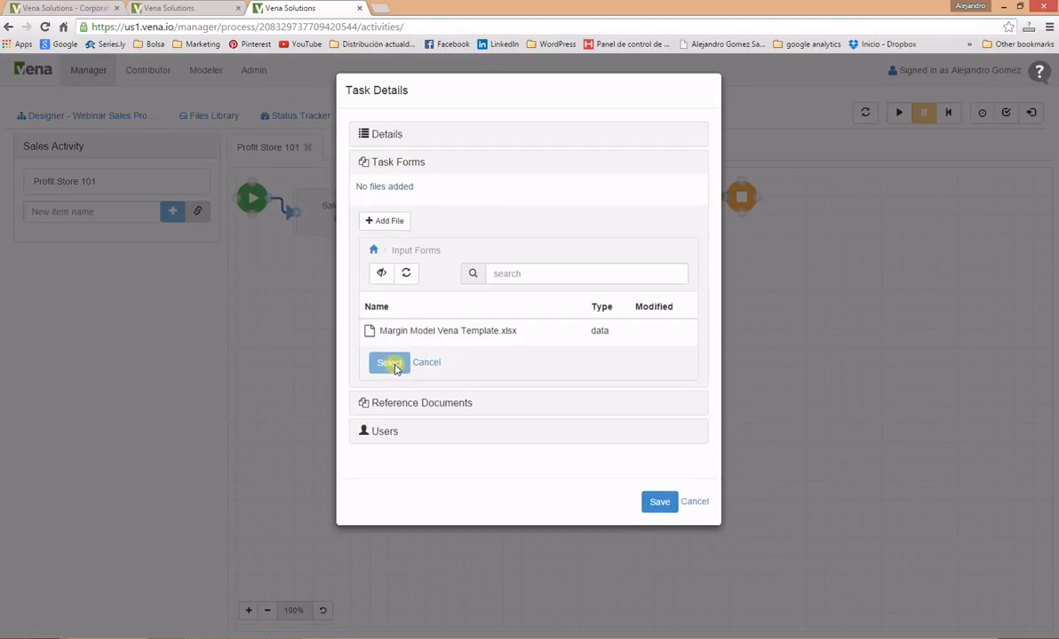
pyautogui.click(414, 332)
pyautogui.click(388, 362)
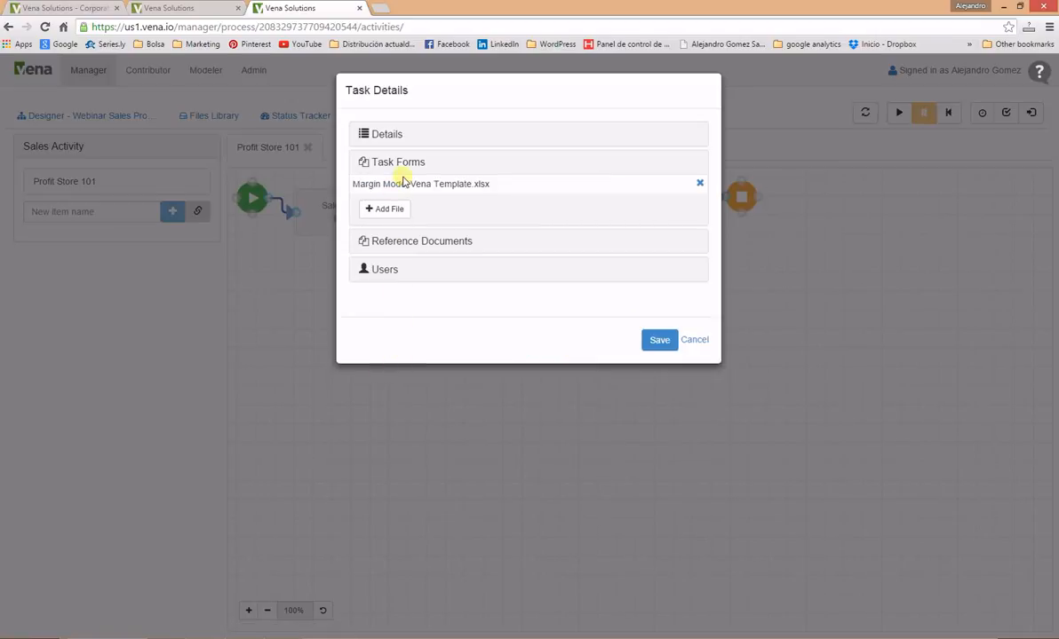
# Step: Review the task's users, save the task, run the process, and open the data modeller
pyautogui.click(384, 269)
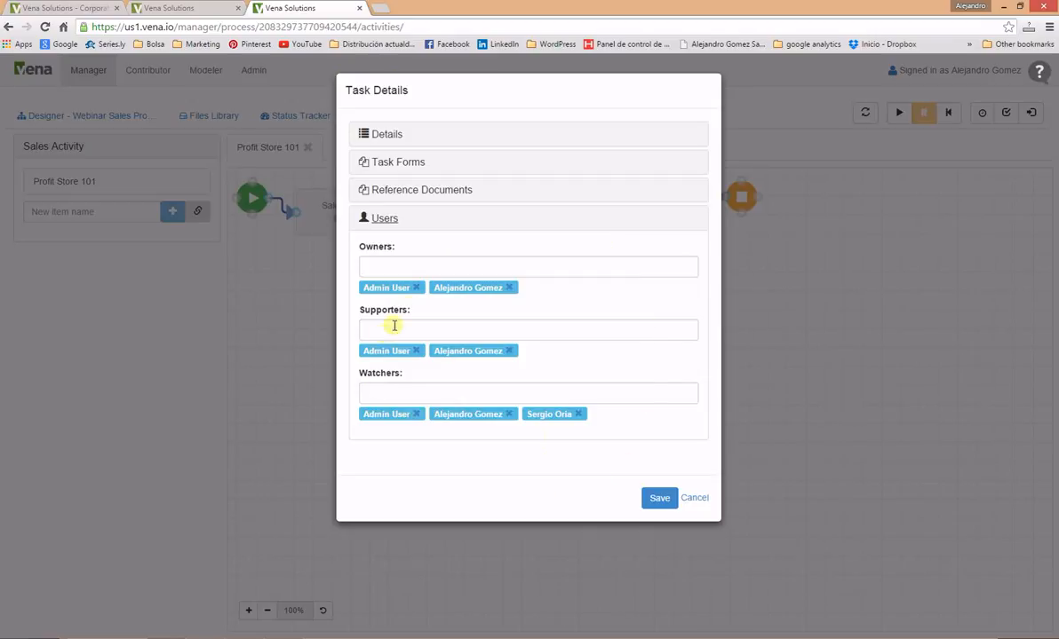
pyautogui.click(668, 502)
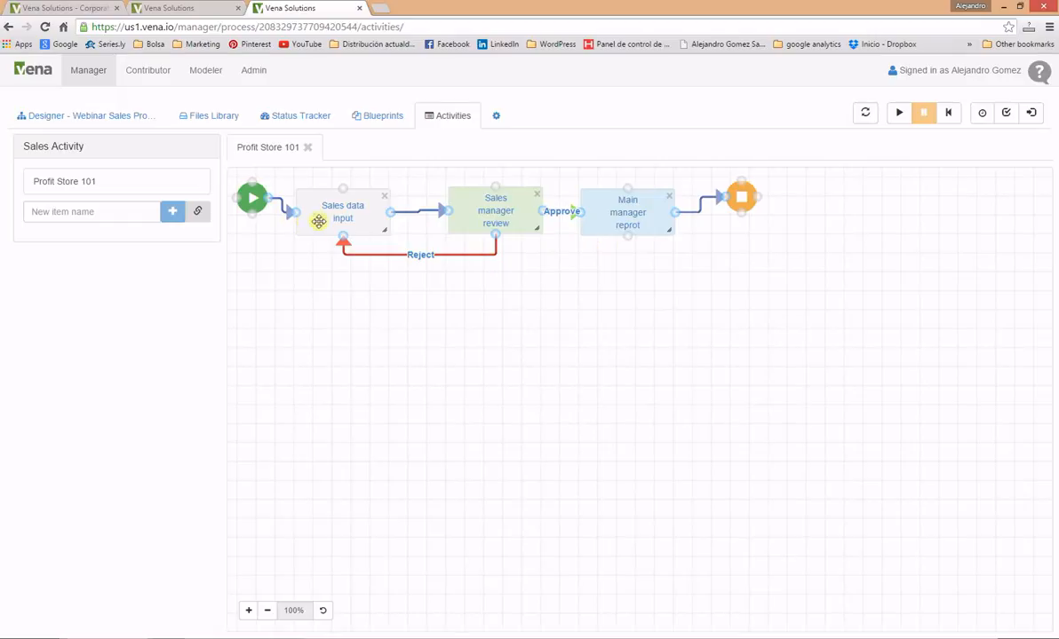
pyautogui.click(898, 114)
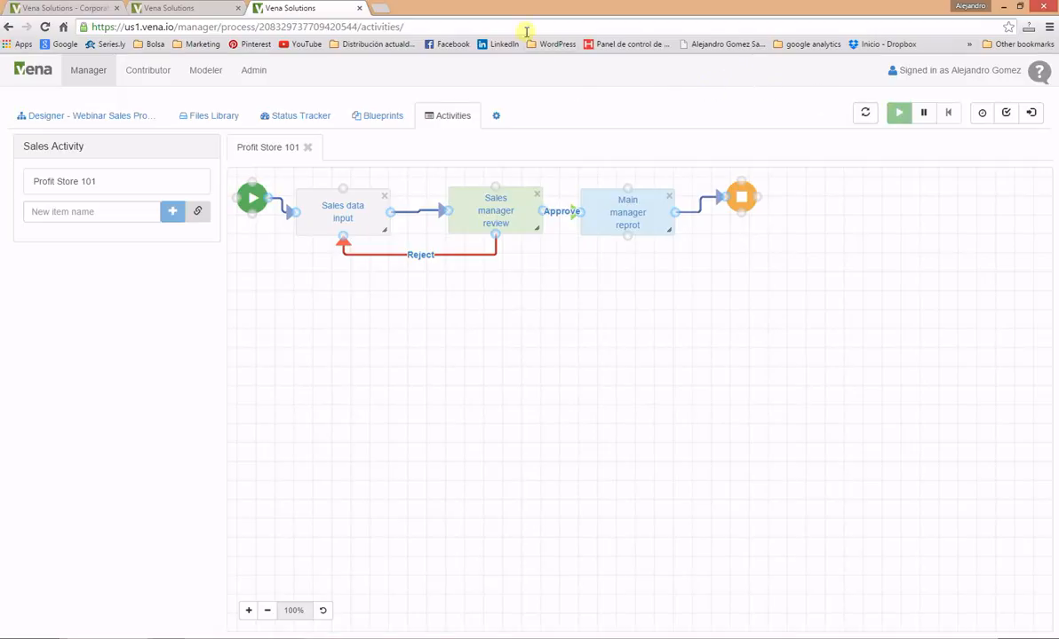
pyautogui.click(206, 70)
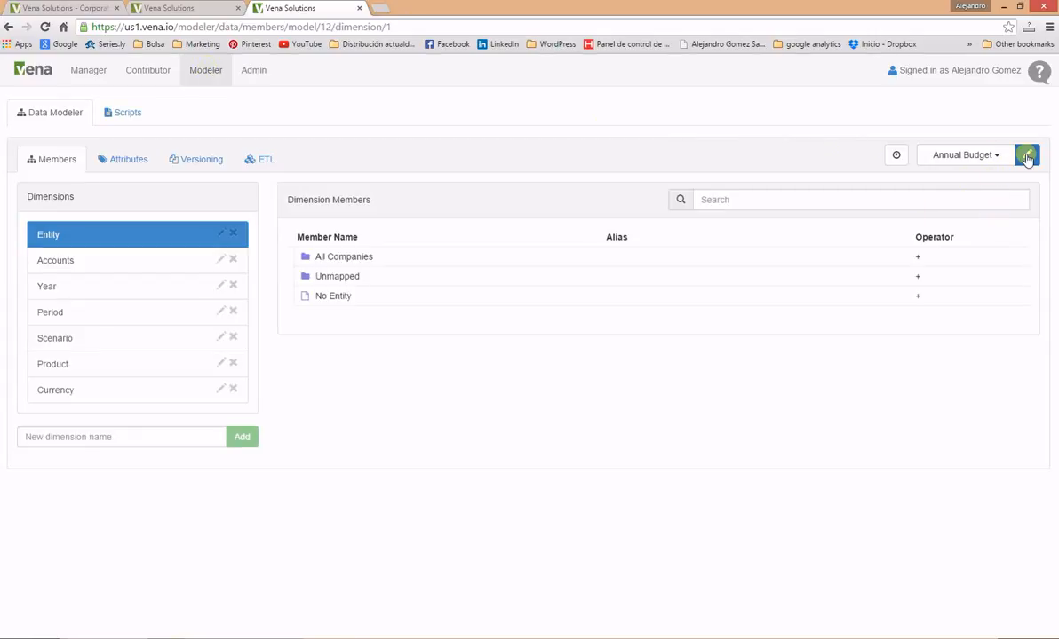
# Step: Attach the Webinar Sales Process to the Webinar Sales data model
pyautogui.click(1027, 156)
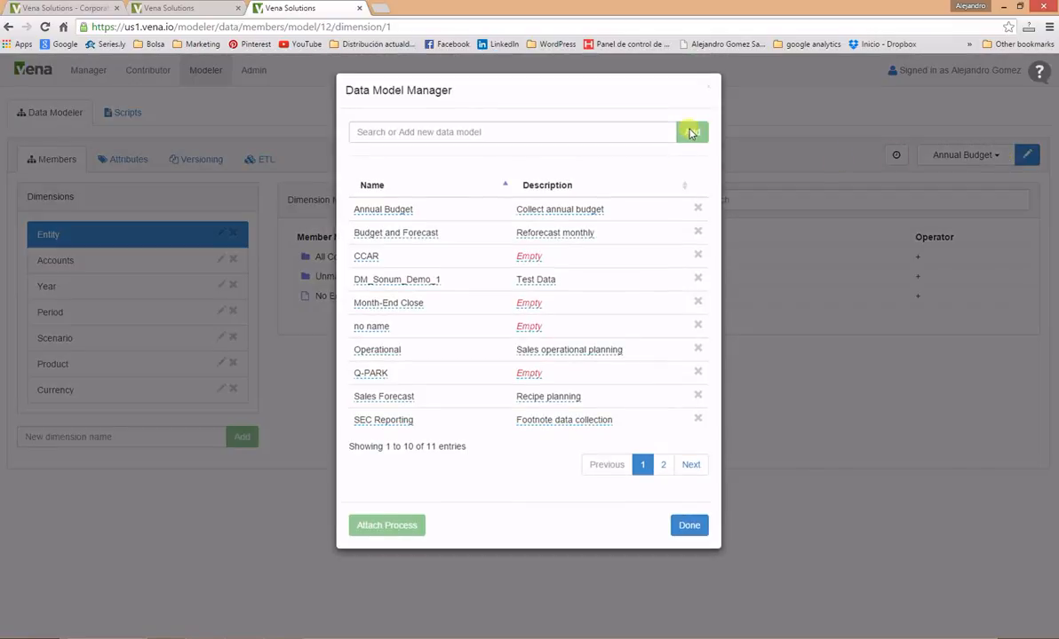
pyautogui.click(626, 134)
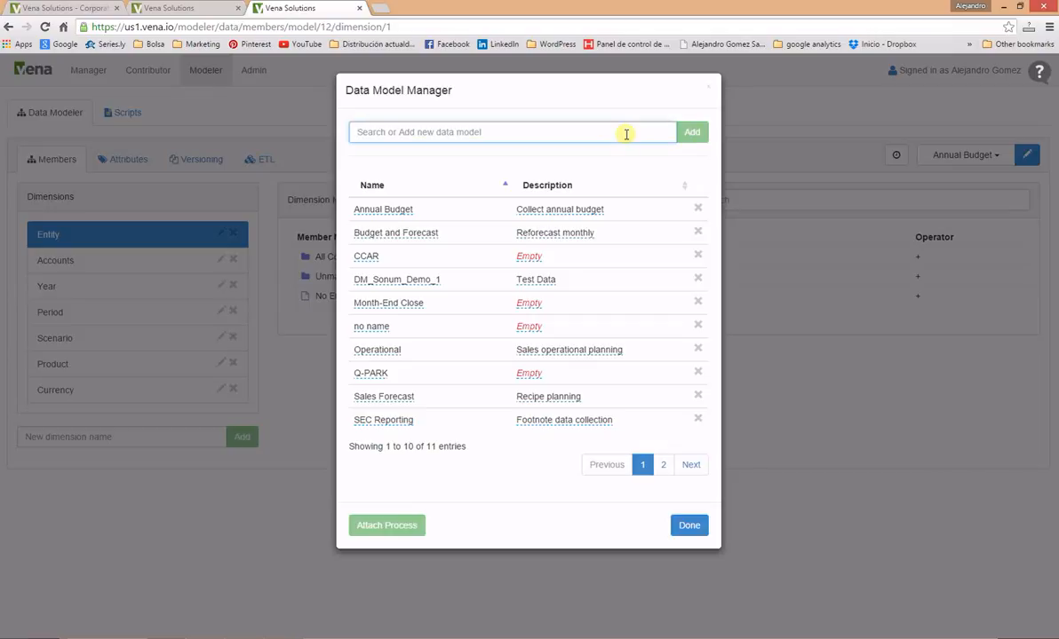
pyautogui.write('we')
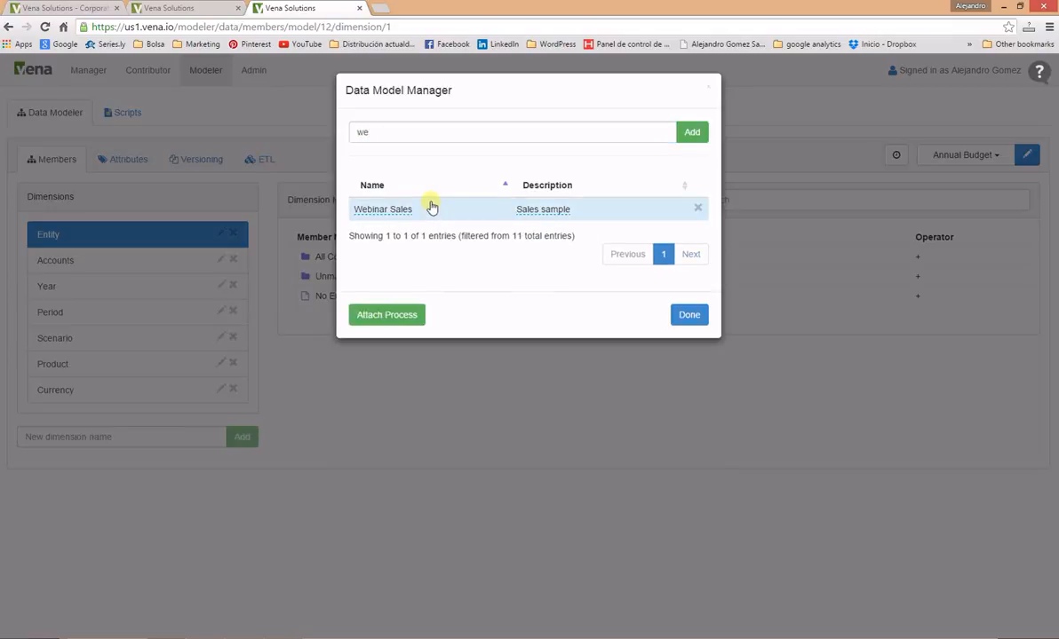
pyautogui.click(373, 318)
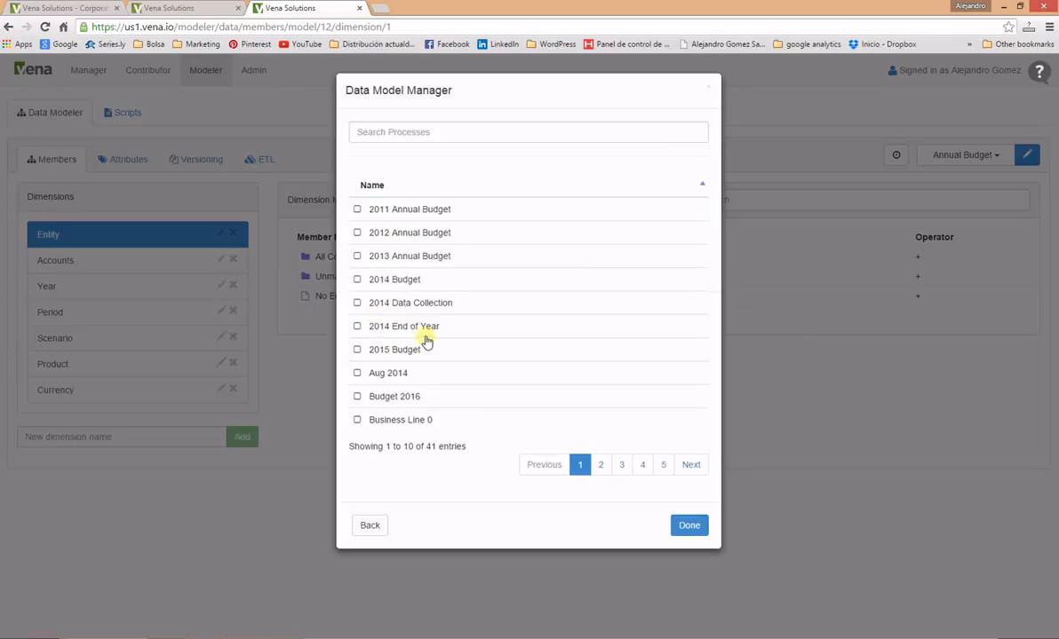
pyautogui.click(386, 135)
pyautogui.write('we')
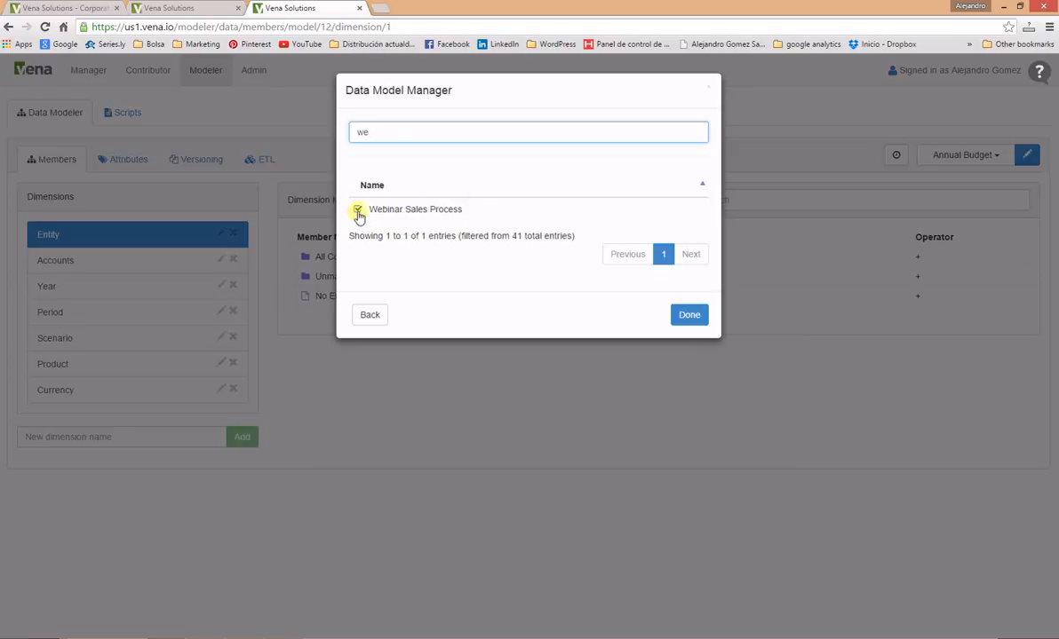
pyautogui.click(688, 316)
# Step: Switch the modeller to the Webinar Sales model, then bring up the Excel template
pyautogui.click(992, 164)
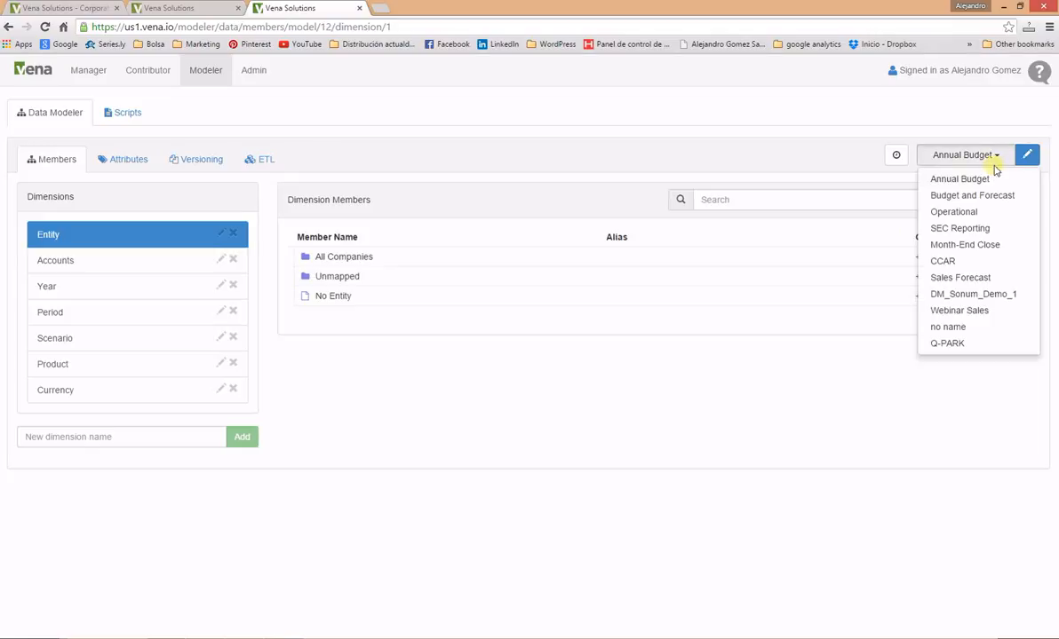
pyautogui.click(959, 310)
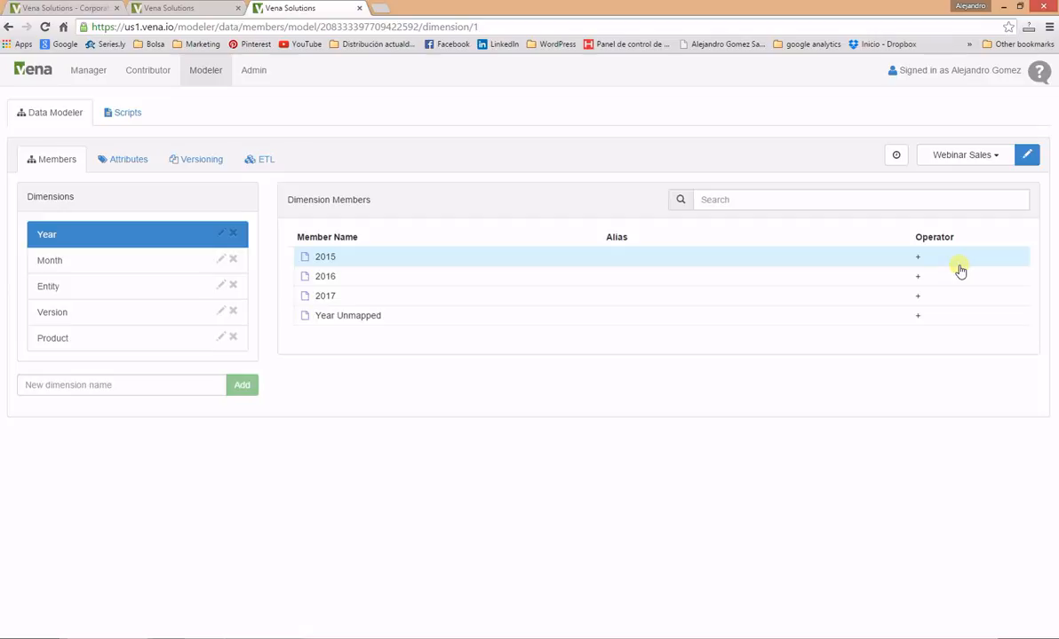
pyautogui.click(327, 637)
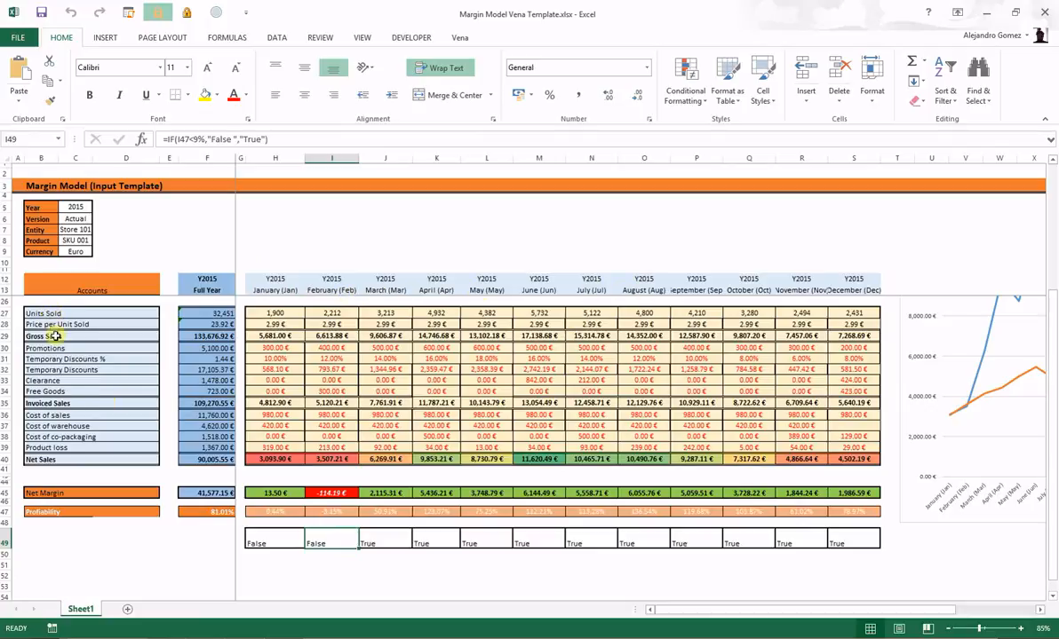
# Step: Scroll up through the Margin Model template rows, then return to Vena's data modeller
pyautogui.scroll(1, 85, 364)
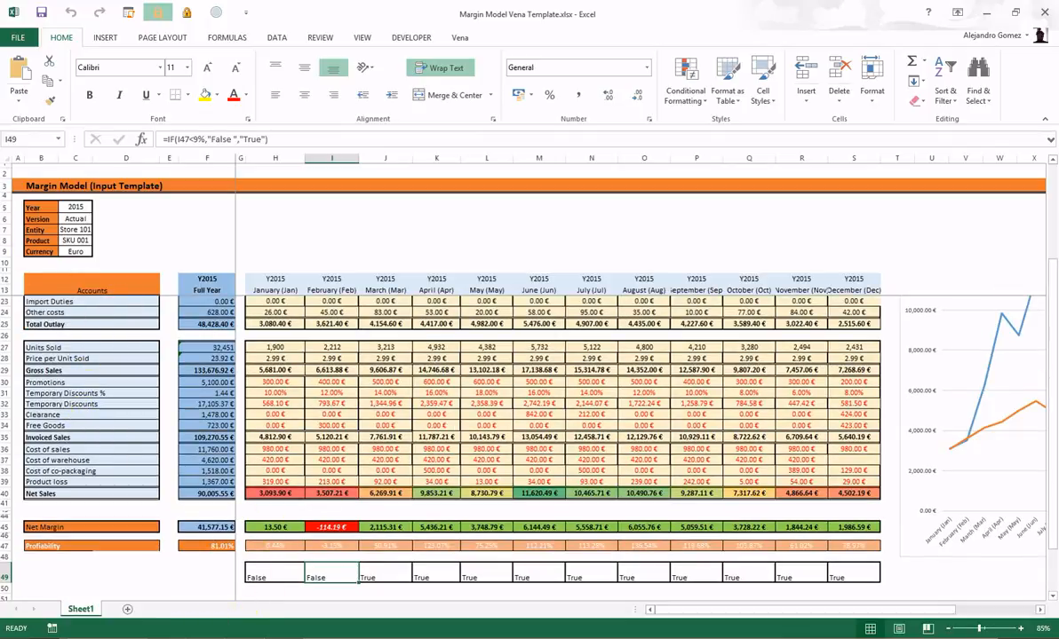
pyautogui.click(94, 638)
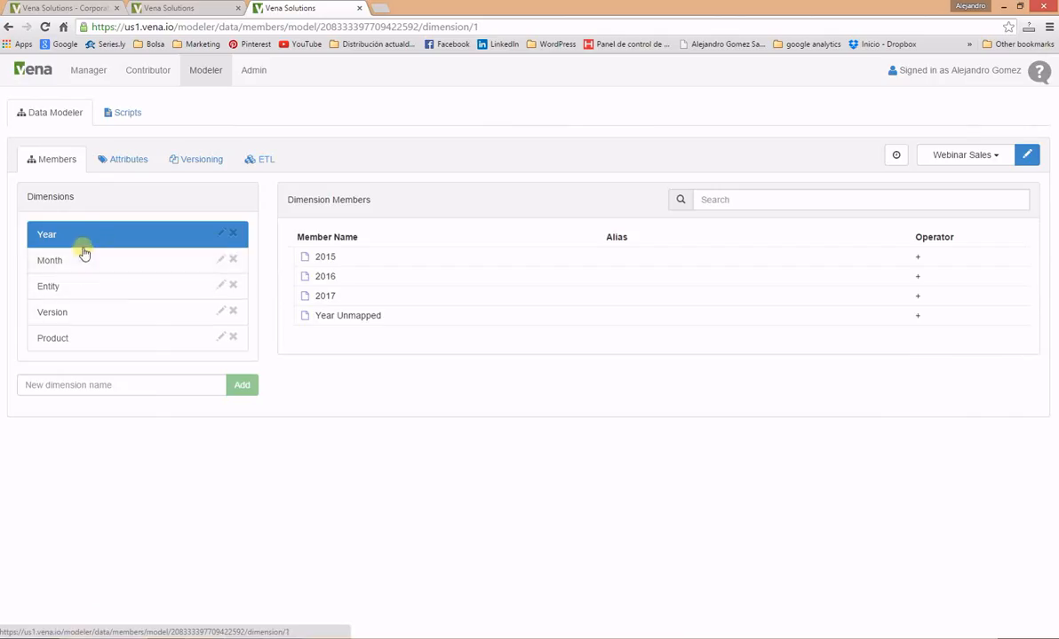
# Step: Create a new dimension named Currency in the Webinar Sales model
pyautogui.click(118, 392)
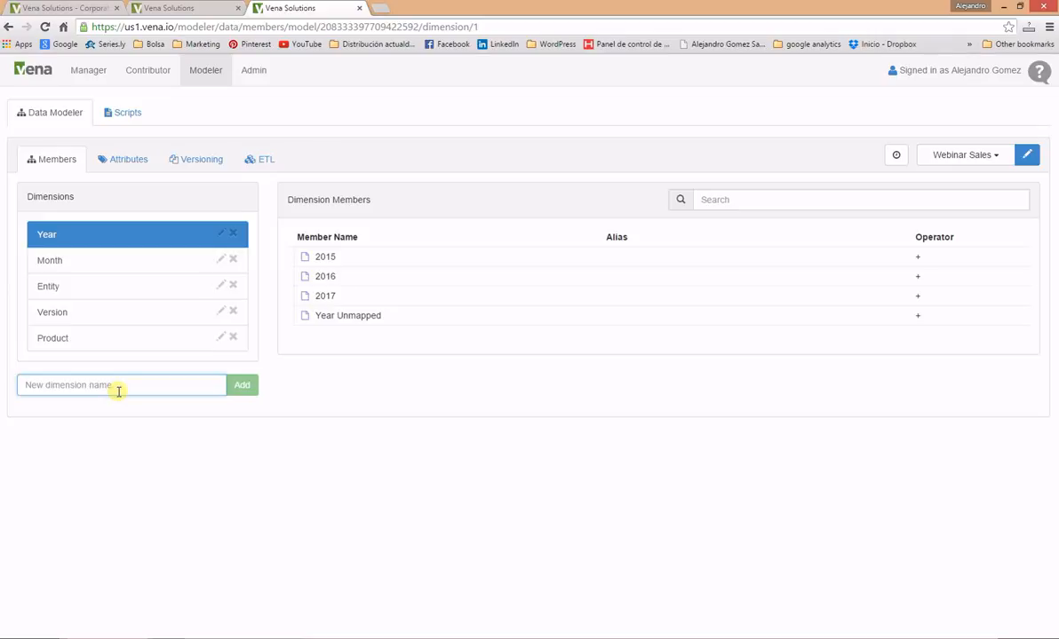
pyautogui.write('Cu')
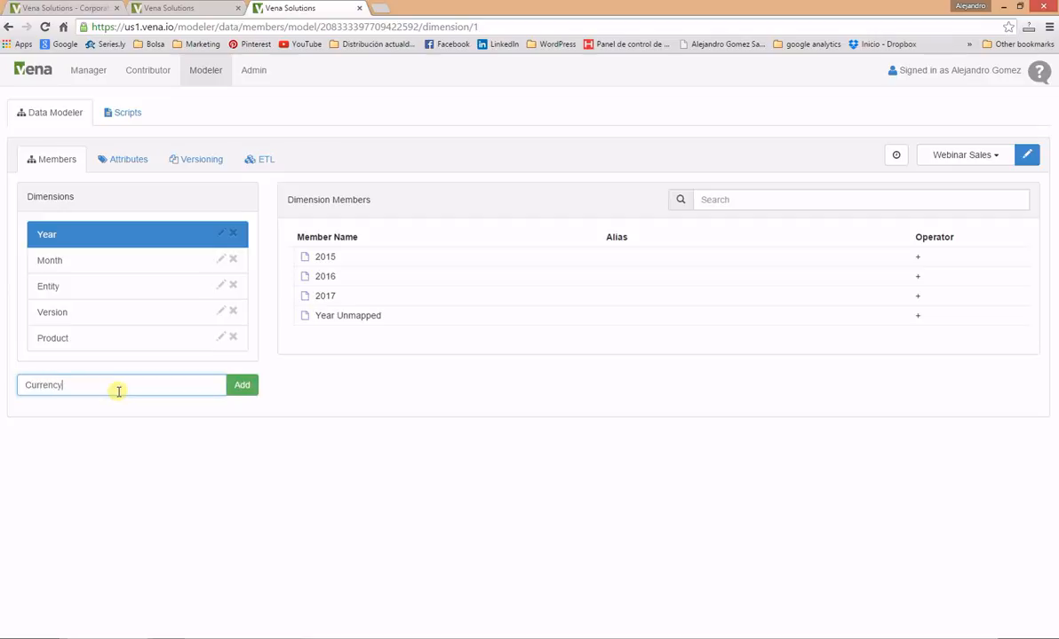
pyautogui.write('rrency')
pyautogui.press('Return')
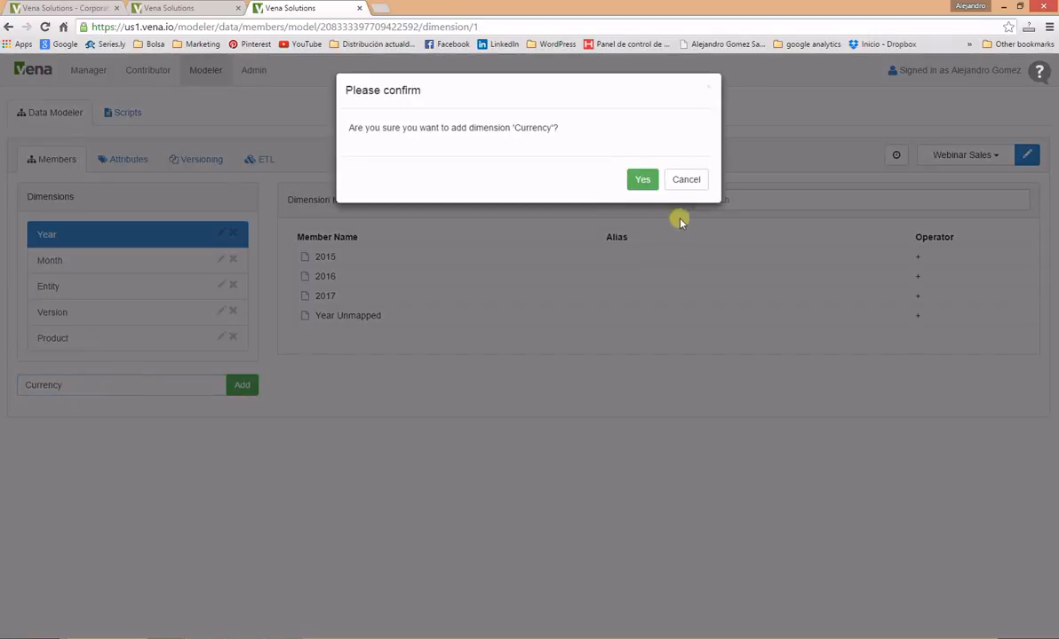
pyautogui.click(642, 179)
pyautogui.click(73, 365)
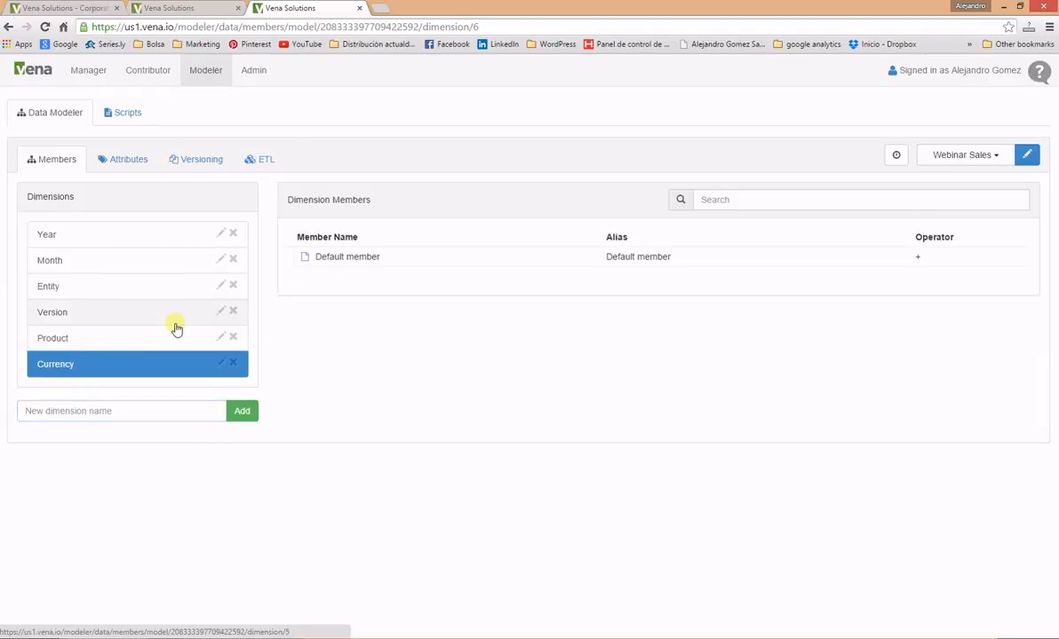
# Step: Add Euro and USD as sibling members next to the Default member
pyautogui.rightClick(355, 257)
pyautogui.moveTo(384, 264)
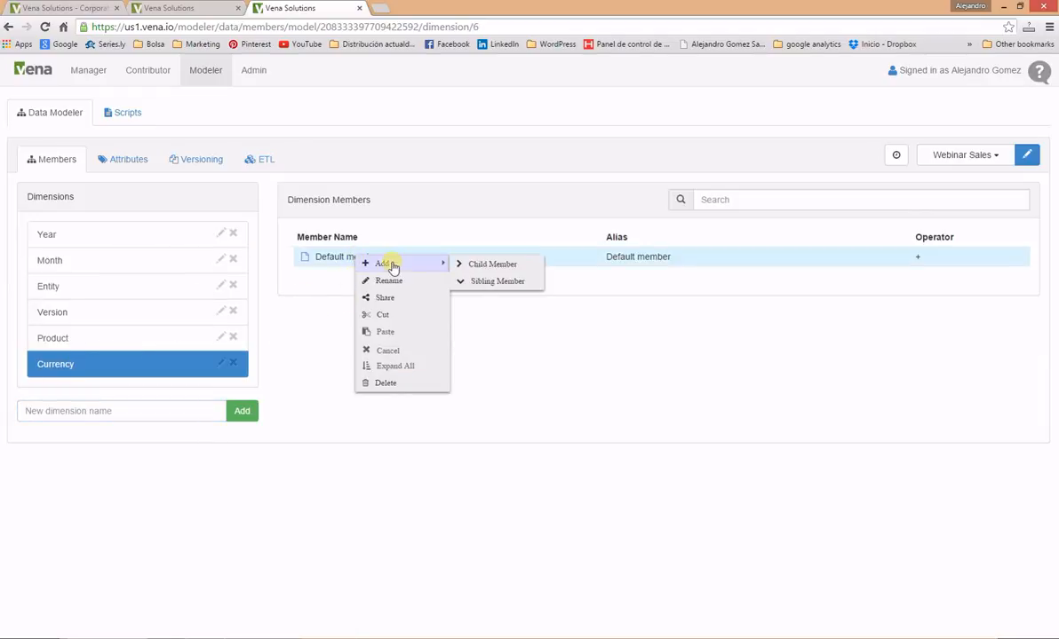
pyautogui.click(513, 282)
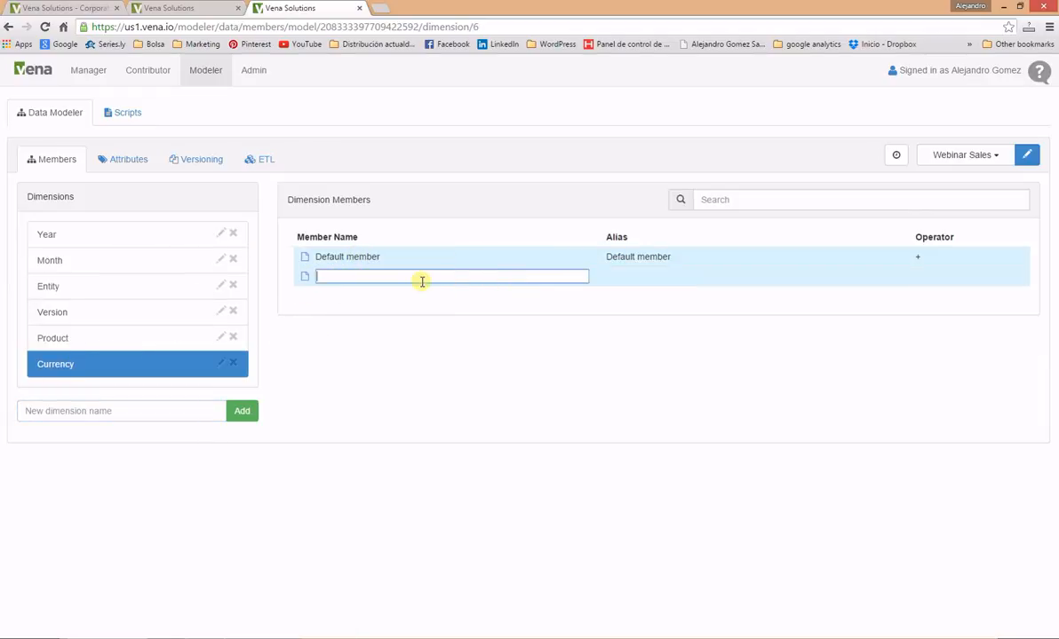
pyautogui.write('Euro')
pyautogui.press('Return')
pyautogui.write('US')
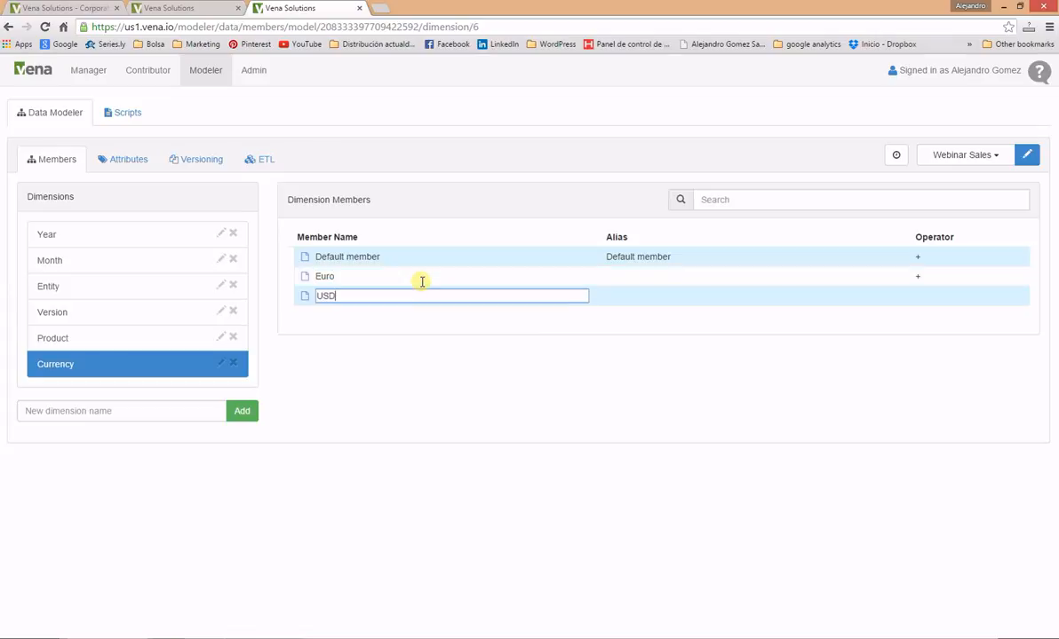
pyautogui.write('D')
pyautogui.press('Return')
pyautogui.press('Escape')
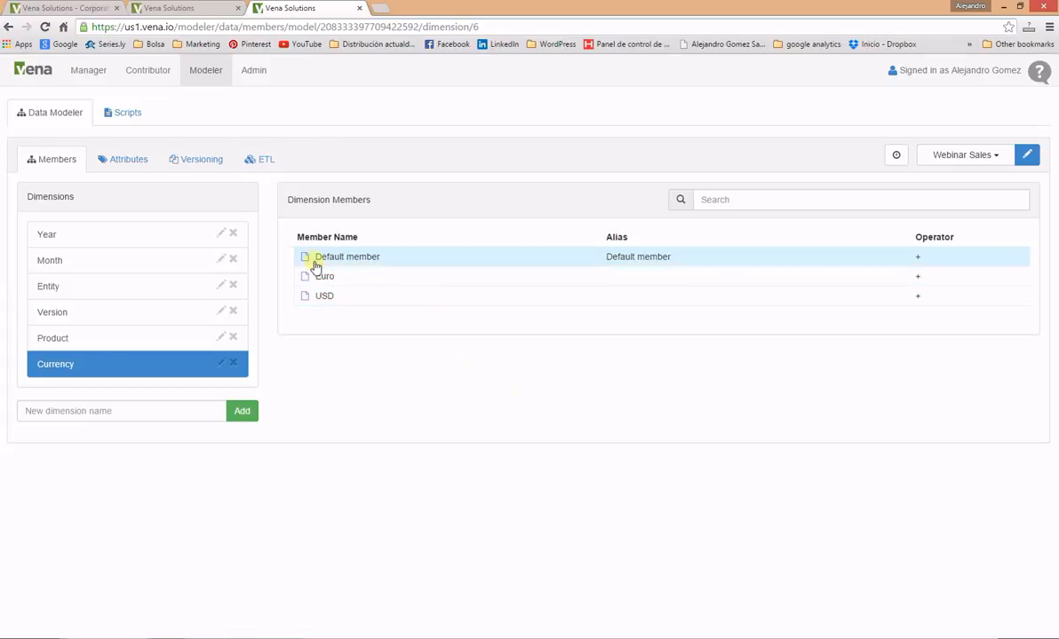
# Step: Delete the Currency dimension's Default member
pyautogui.rightClick(364, 261)
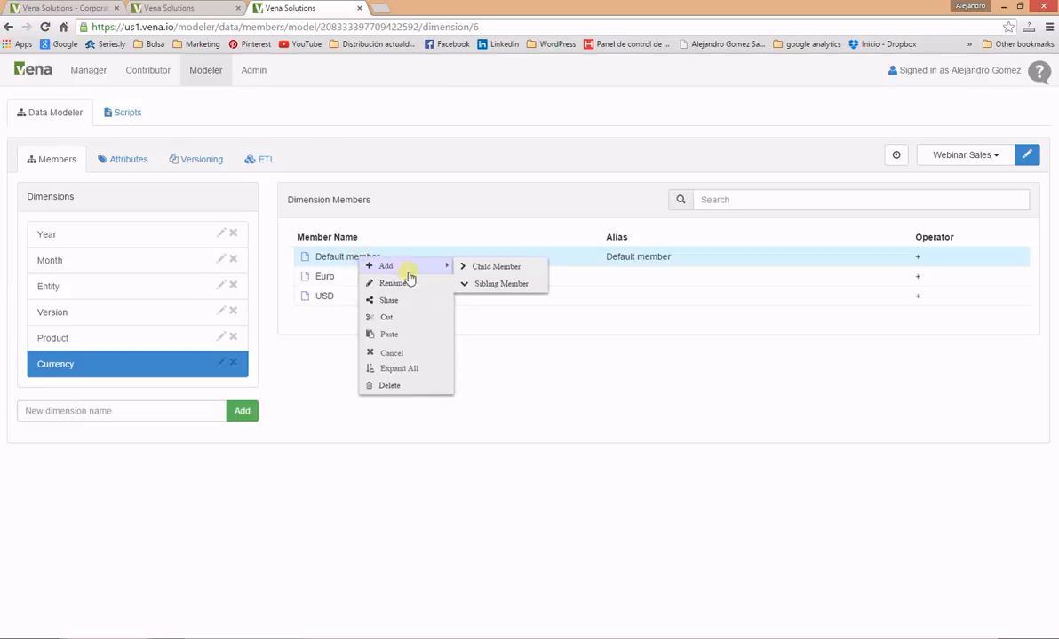
pyautogui.click(387, 384)
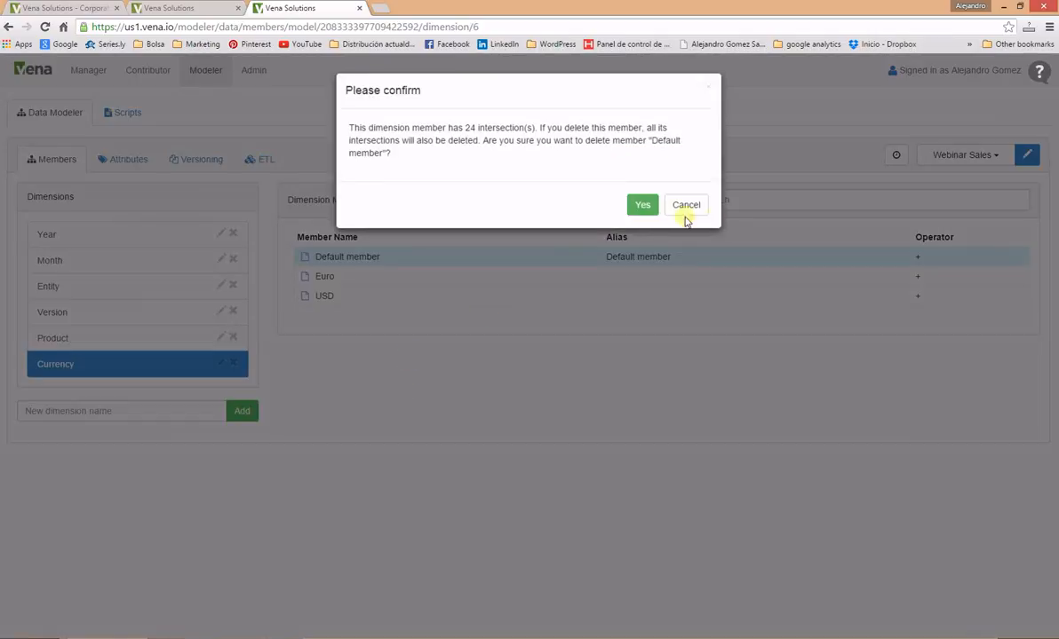
pyautogui.click(640, 203)
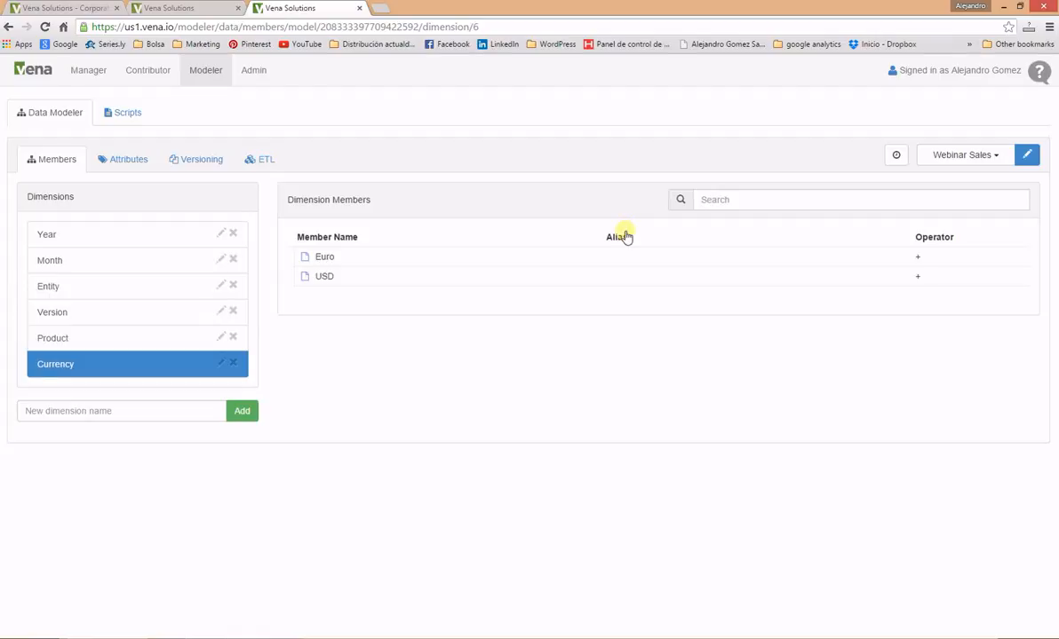
pyautogui.click(77, 411)
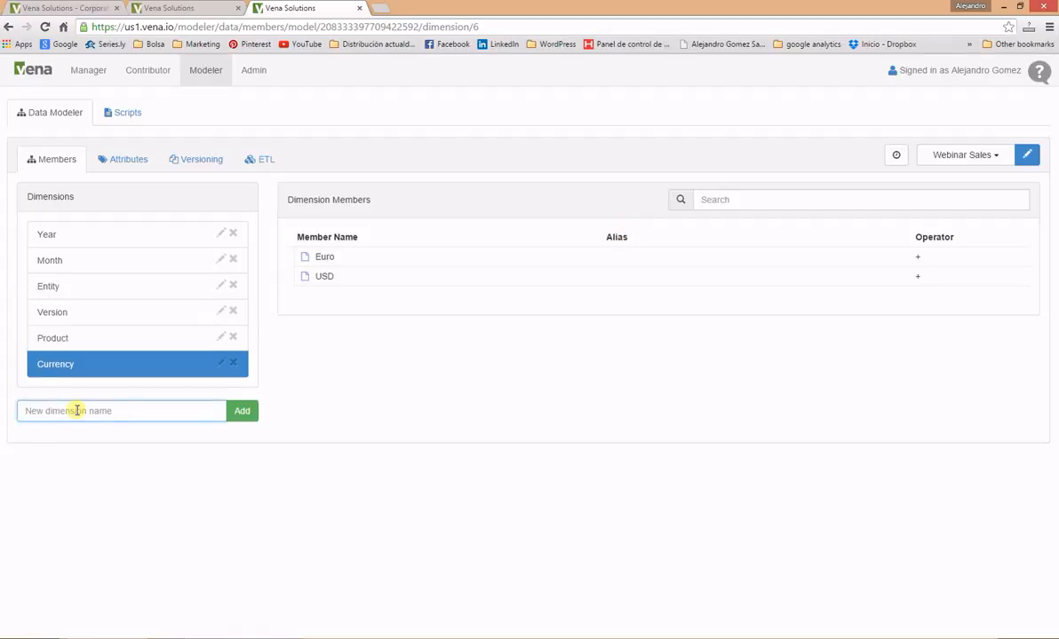
# Step: Add a new dimension named Account to Webinar Sales
pyautogui.write('Account')
pyautogui.press('Return')
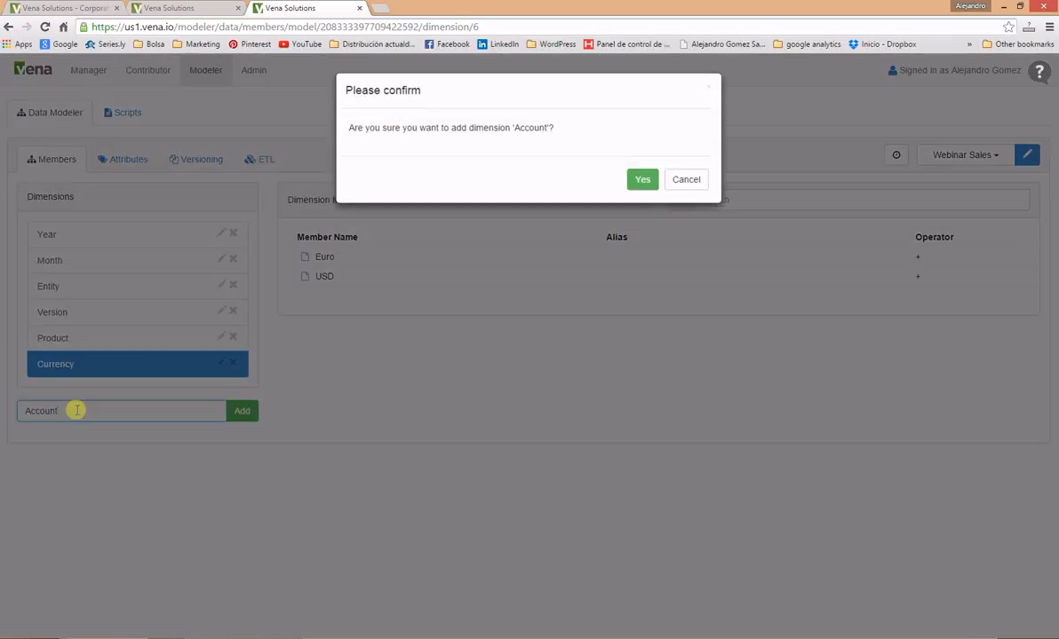
pyautogui.click(652, 178)
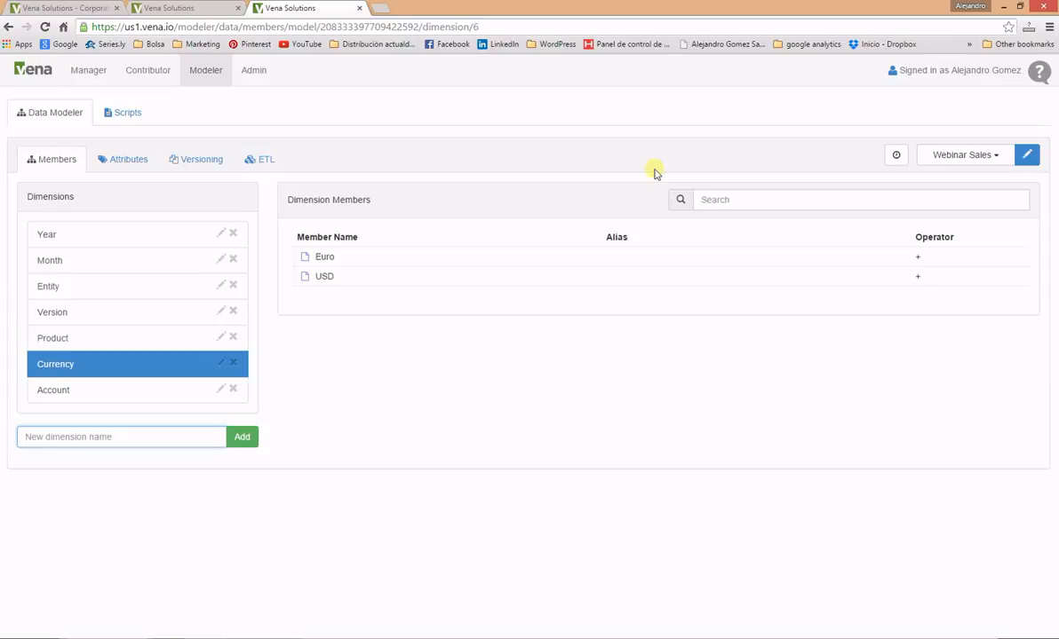
# Step: Import the Account hierarchy from account.csv via the Hierarchies import ETL template, then return to Members
pyautogui.click(264, 162)
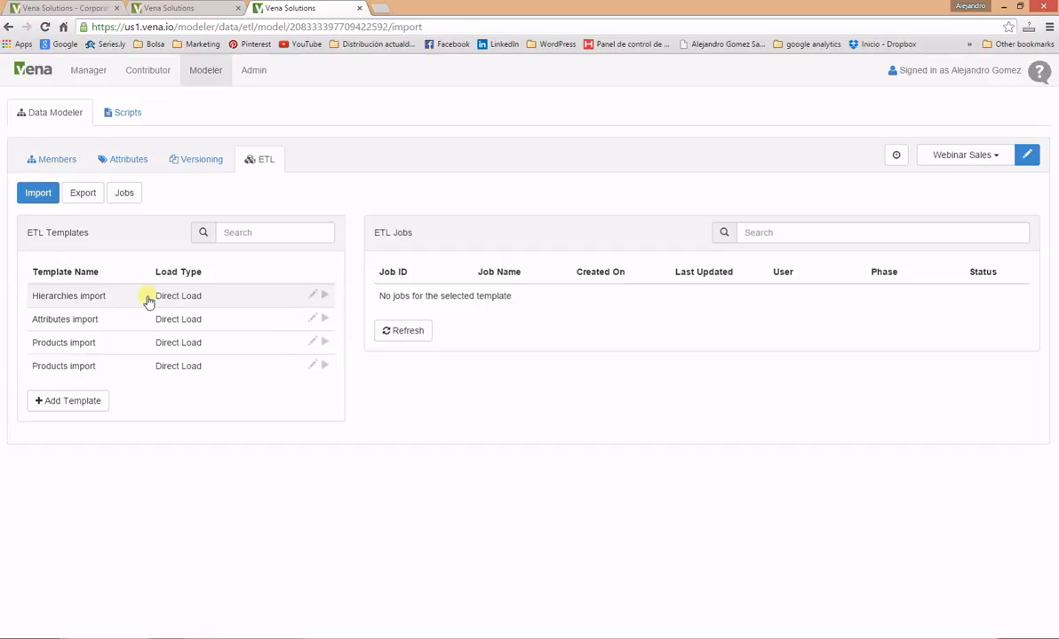
pyautogui.click(324, 296)
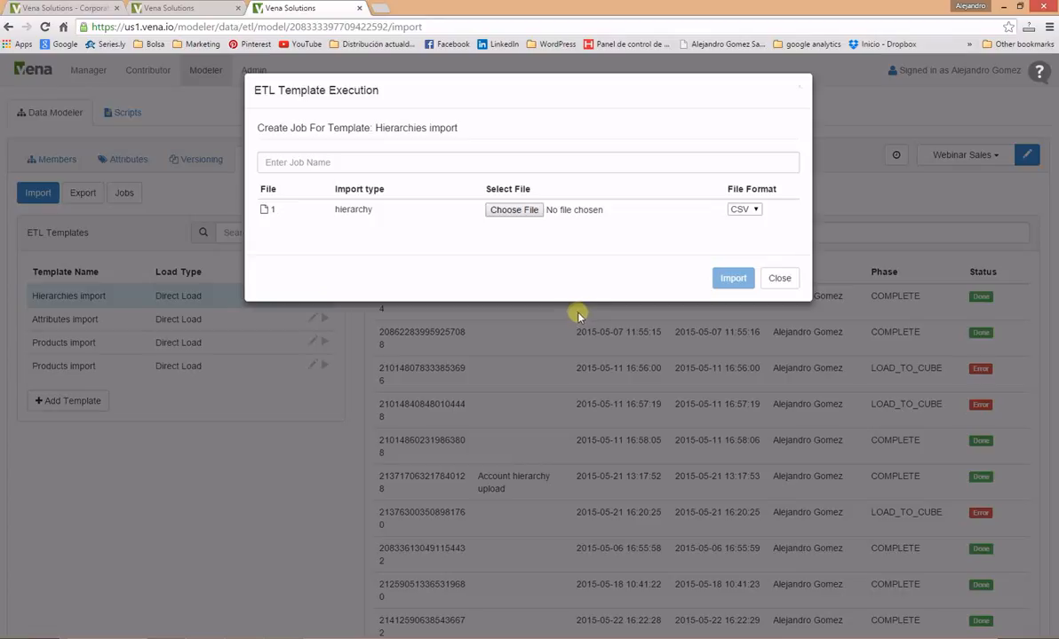
pyautogui.click(513, 209)
pyautogui.click(223, 117)
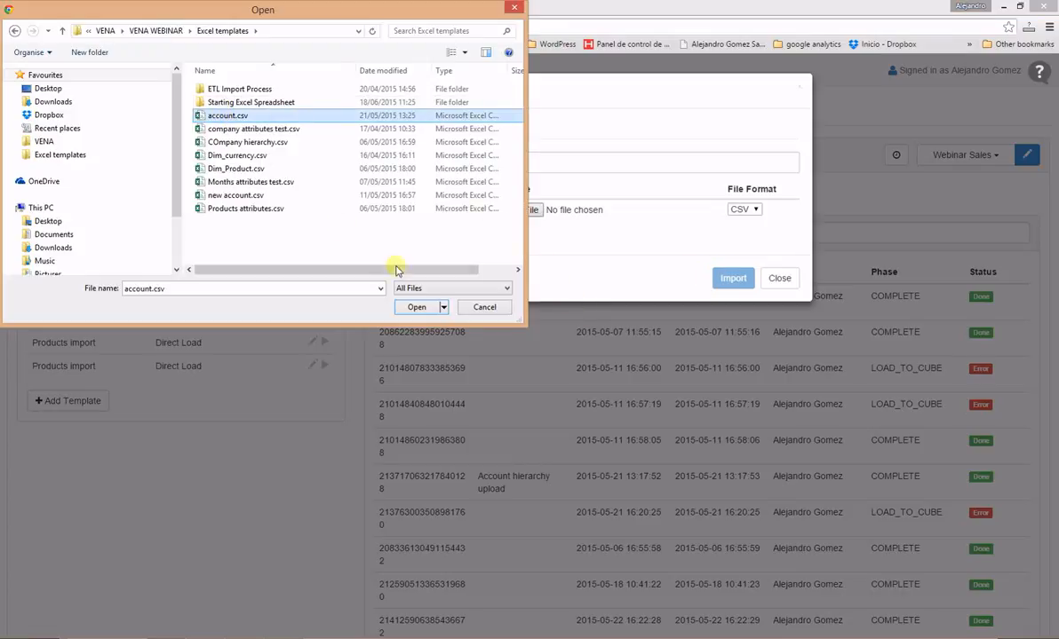
pyautogui.click(416, 307)
pyautogui.click(731, 279)
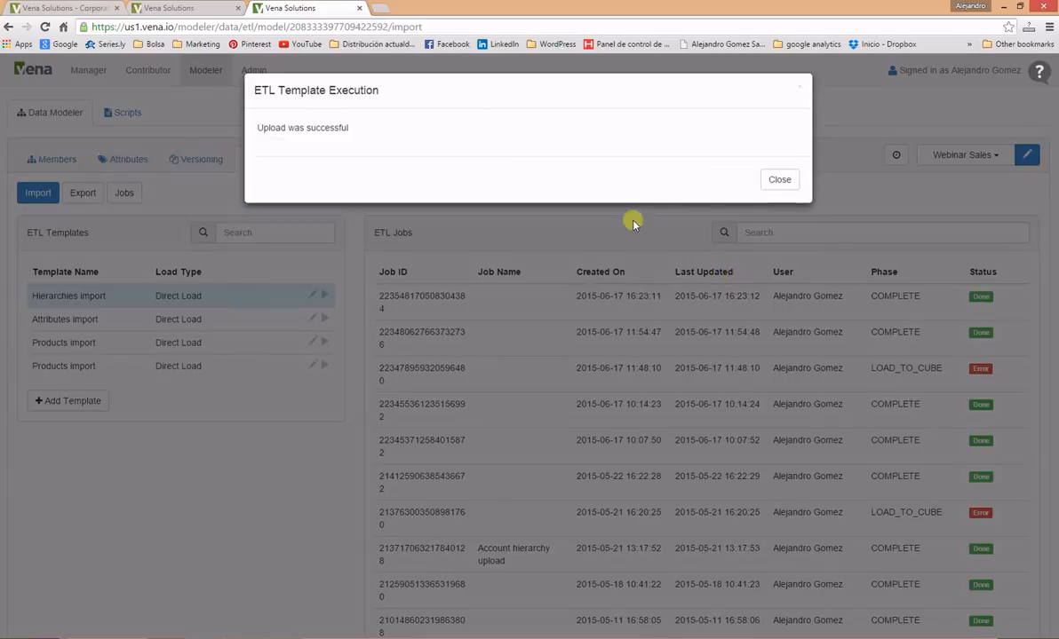
pyautogui.click(779, 180)
pyautogui.click(47, 163)
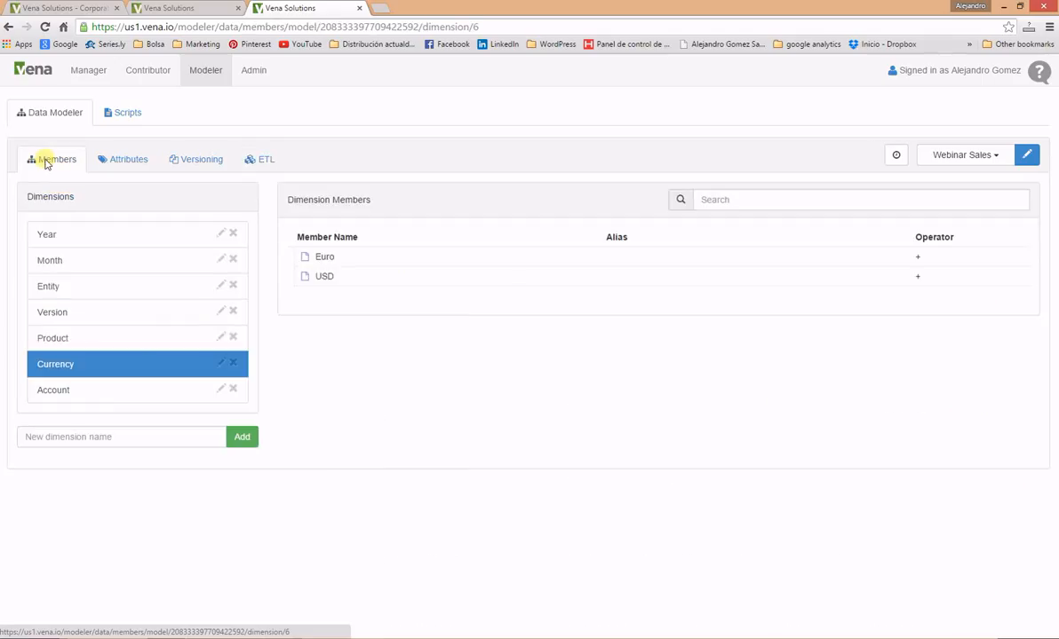
# Step: Display the Account dimension's imported members, such as Units Sold, Total Outlay, Net Sales and Import Duties
pyautogui.click(114, 391)
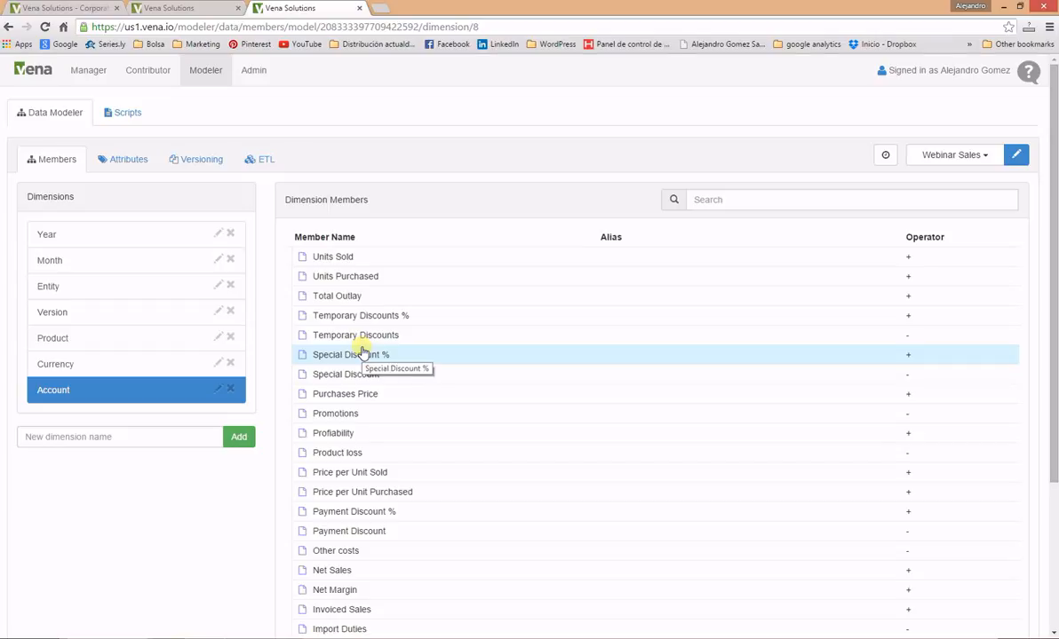
# Step: Download Margin Model Vena Template.xlsx from the process's Files Library and open it in Excel
pyautogui.click(82, 71)
pyautogui.click(204, 125)
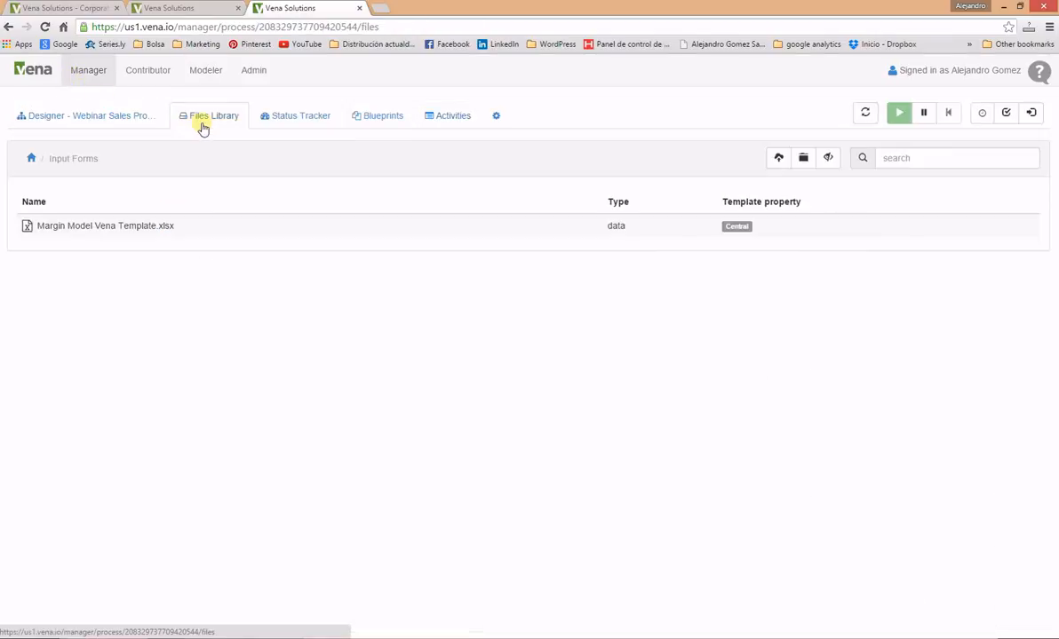
pyautogui.click(84, 233)
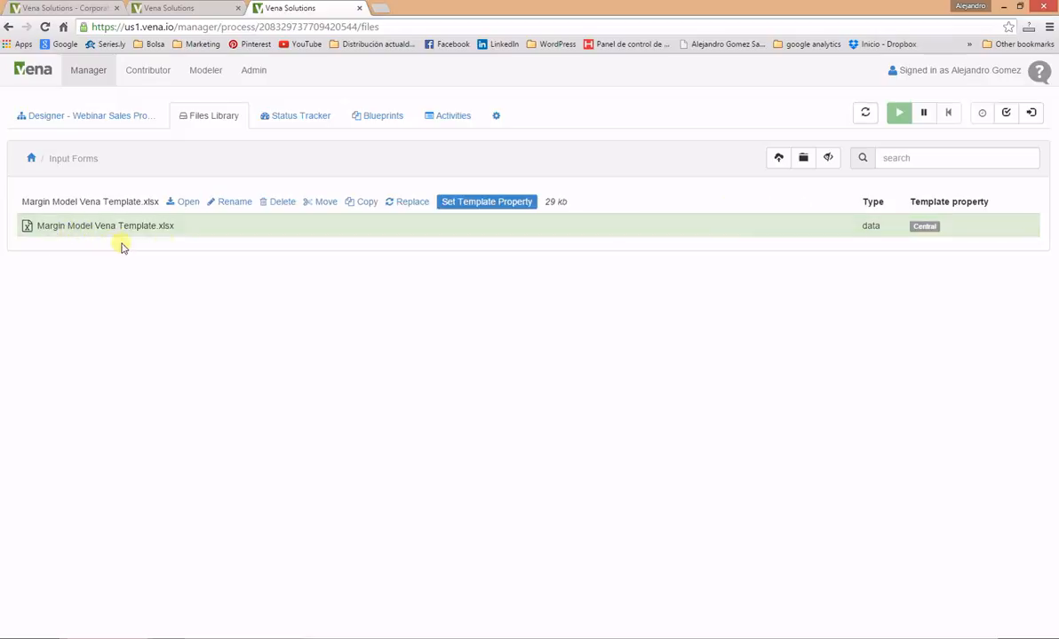
pyautogui.click(188, 203)
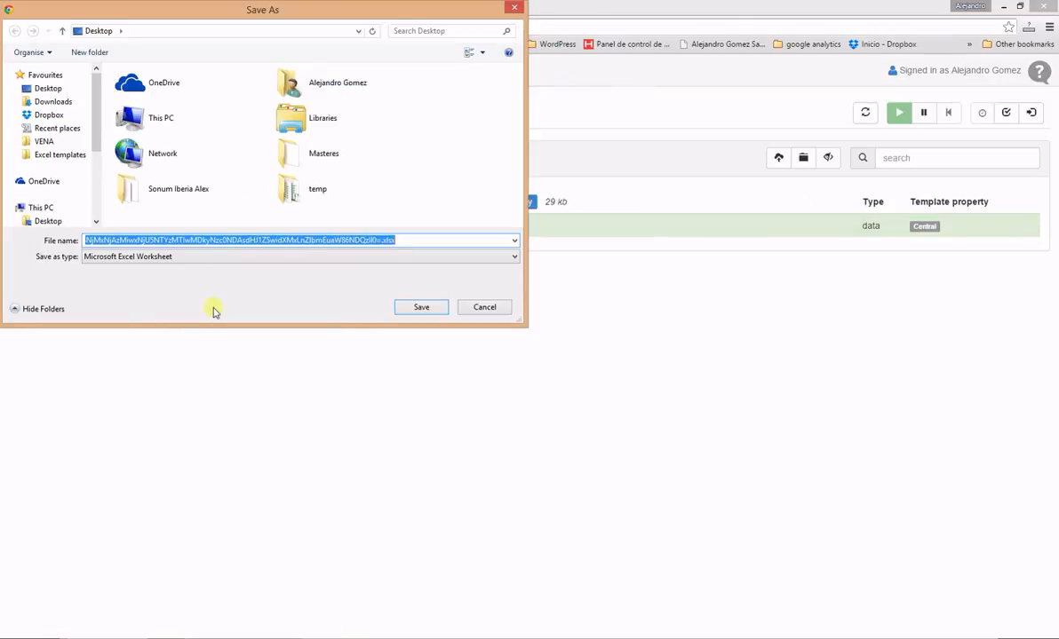
pyautogui.click(410, 308)
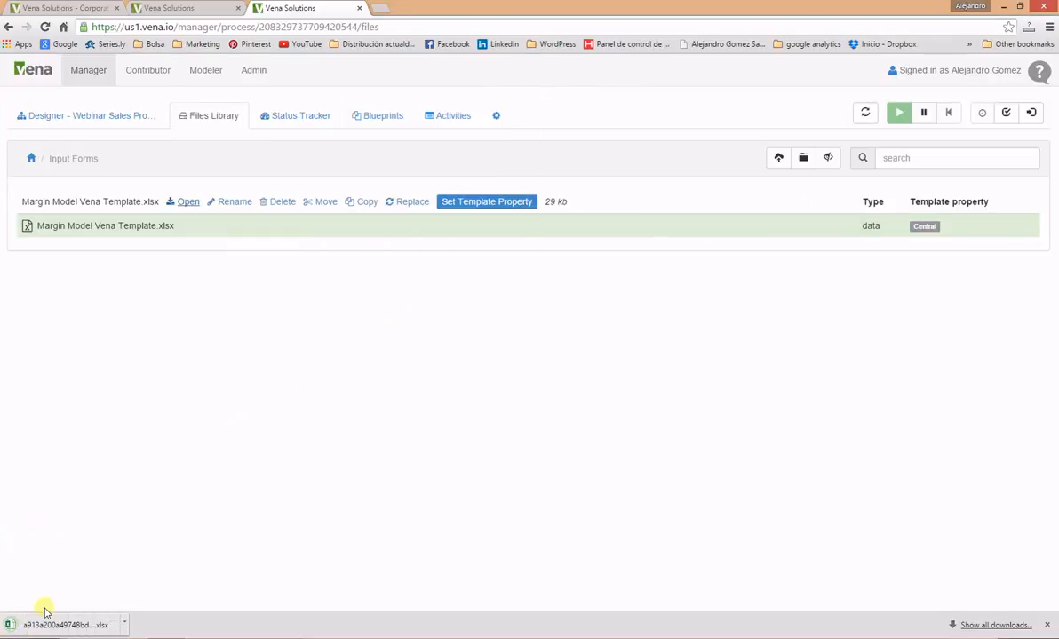
pyautogui.click(44, 622)
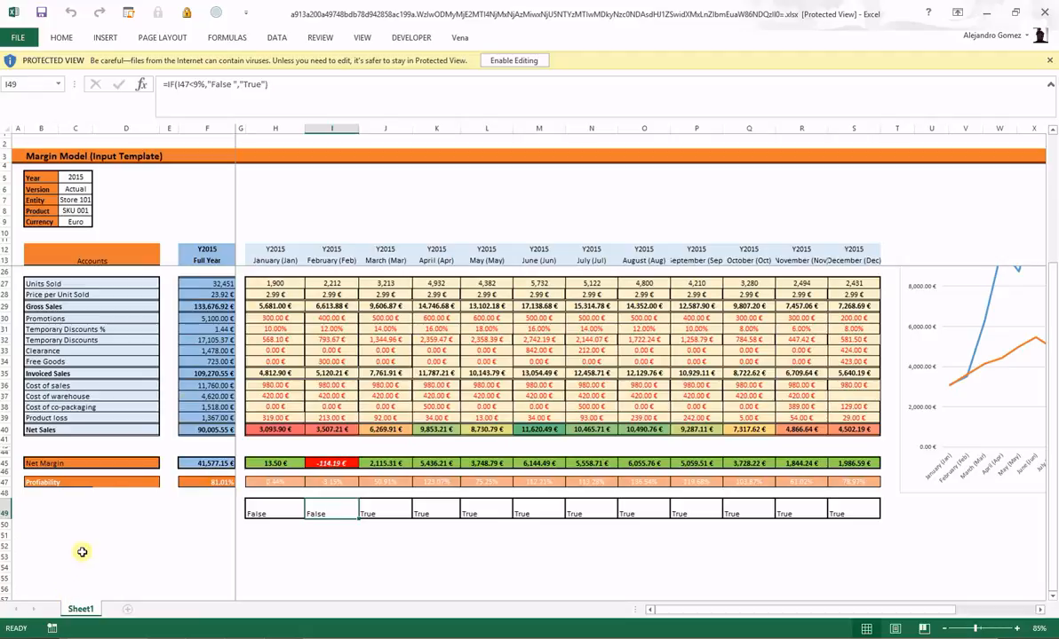
# Step: Make the workbook editable, load its 2015 data, enter Vena template editing and select Currency cell C9
pyautogui.click(513, 60)
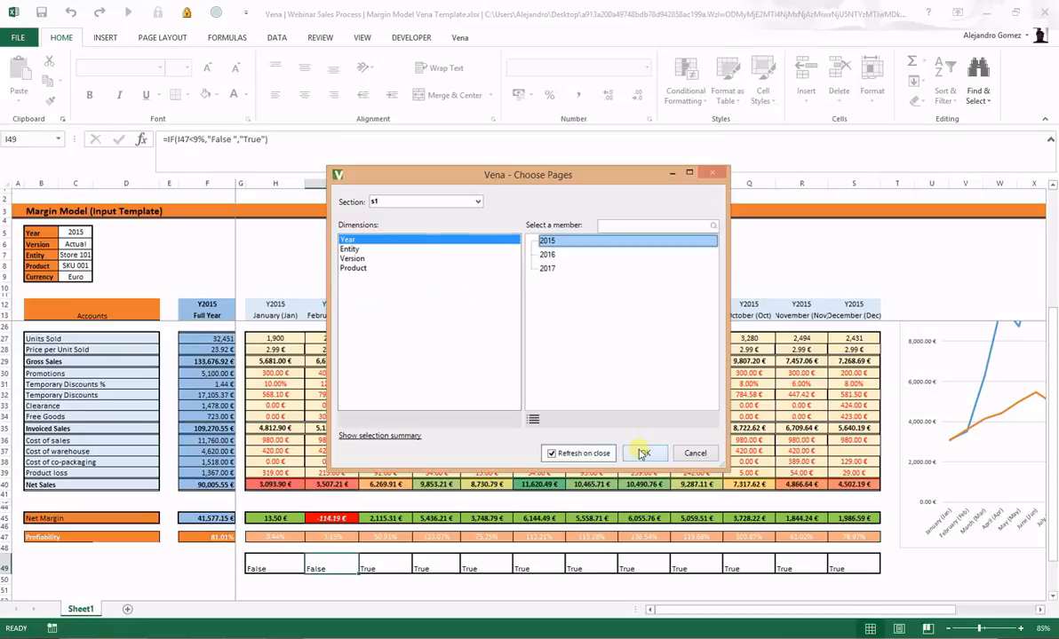
pyautogui.click(643, 454)
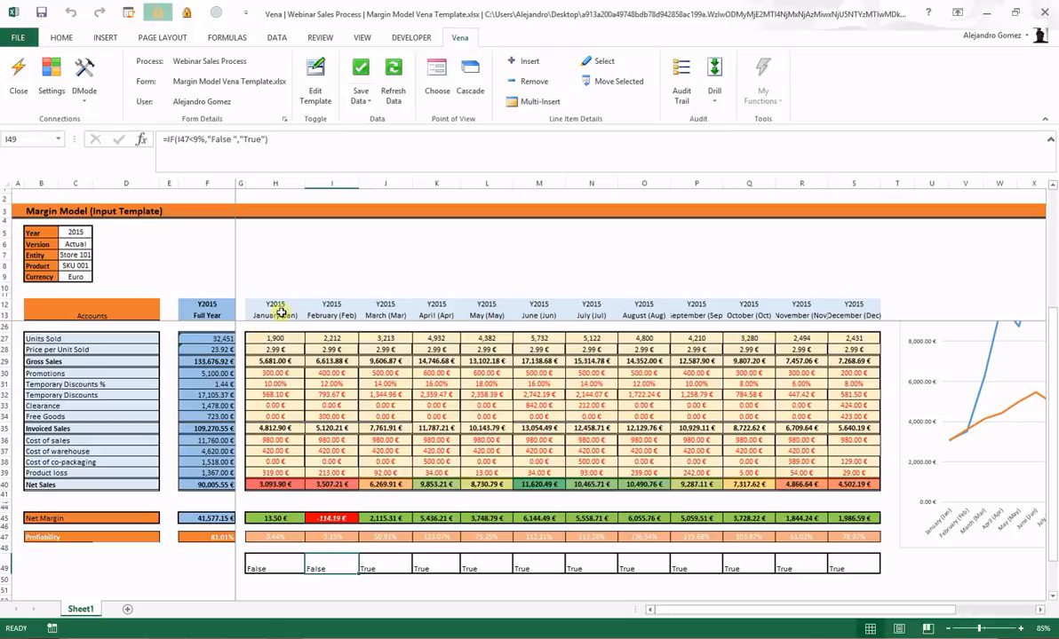
pyautogui.click(320, 78)
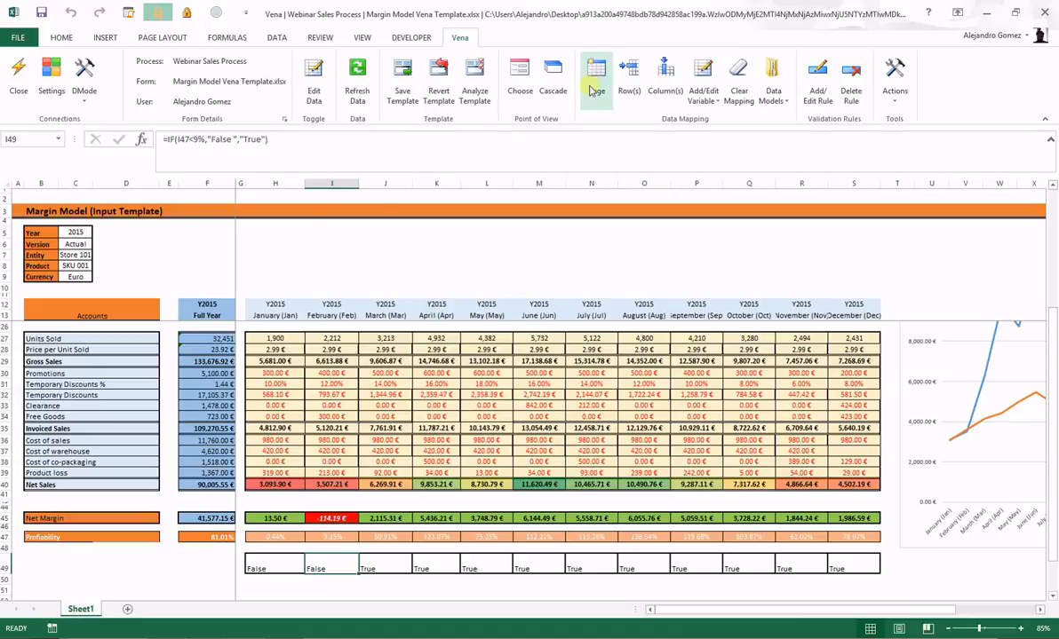
pyautogui.click(77, 277)
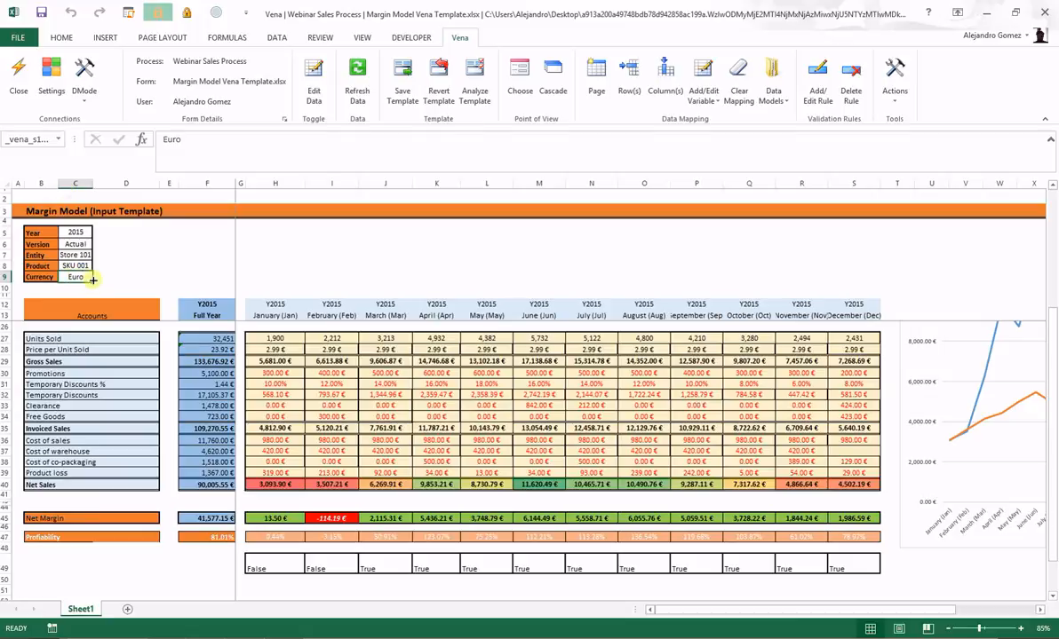
# Step: Map Currency cell C9 as a Vena page section with Euro and USD as members
pyautogui.click(595, 80)
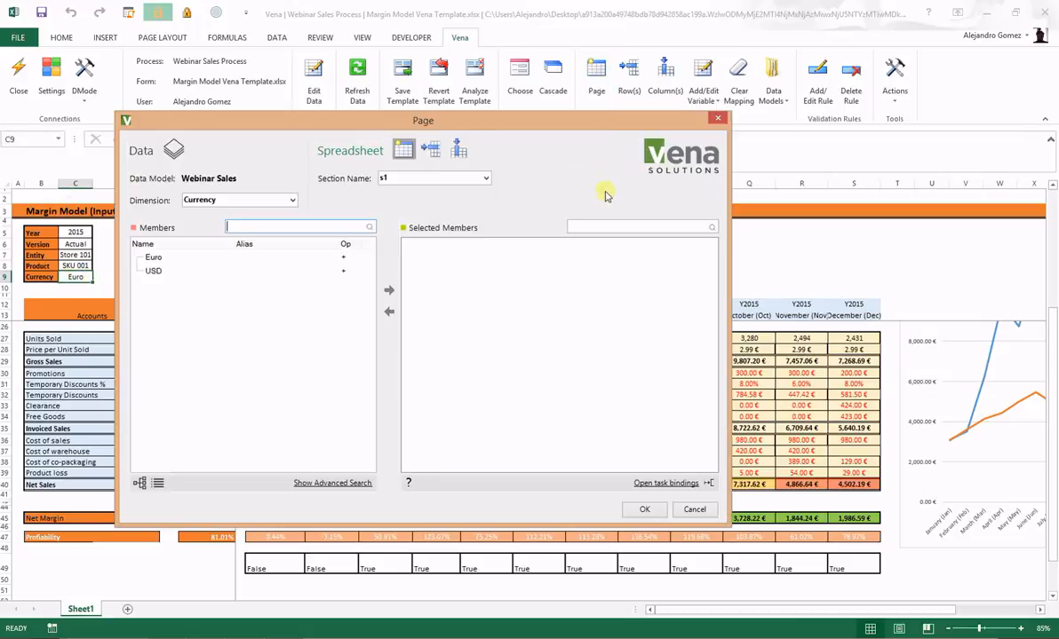
pyautogui.click(177, 258)
pyautogui.keyDown('shift'); pyautogui.click(180, 270); pyautogui.keyUp('shift')
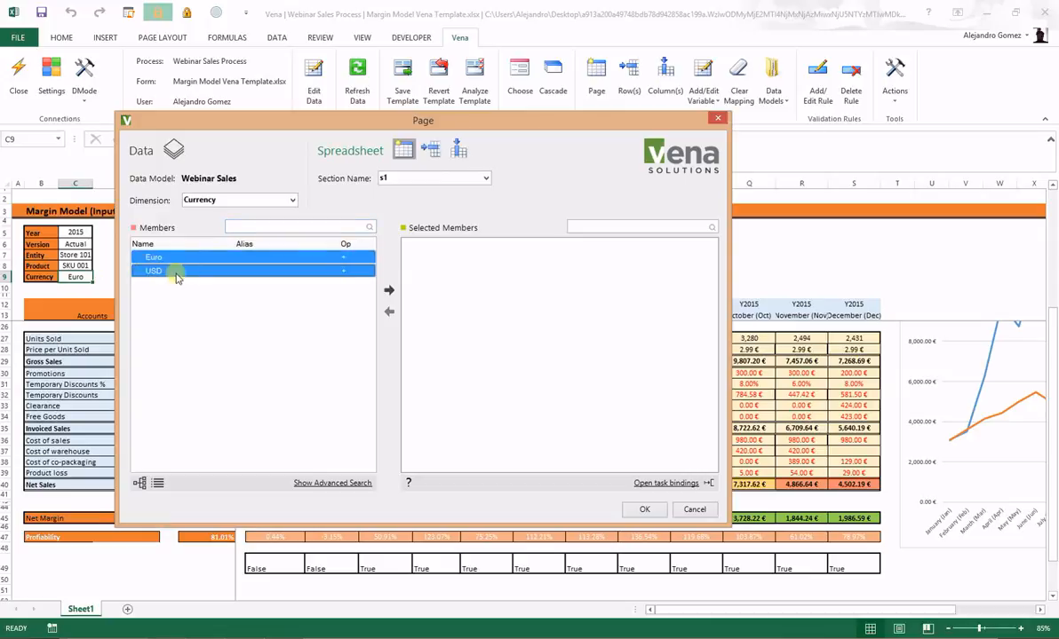
pyautogui.click(389, 289)
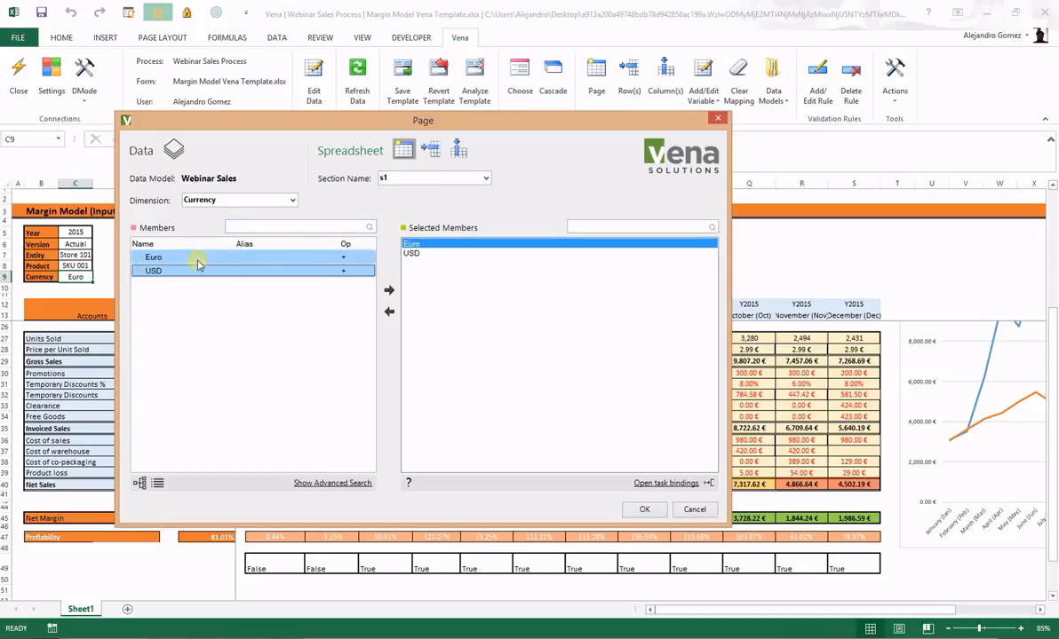
pyautogui.click(644, 509)
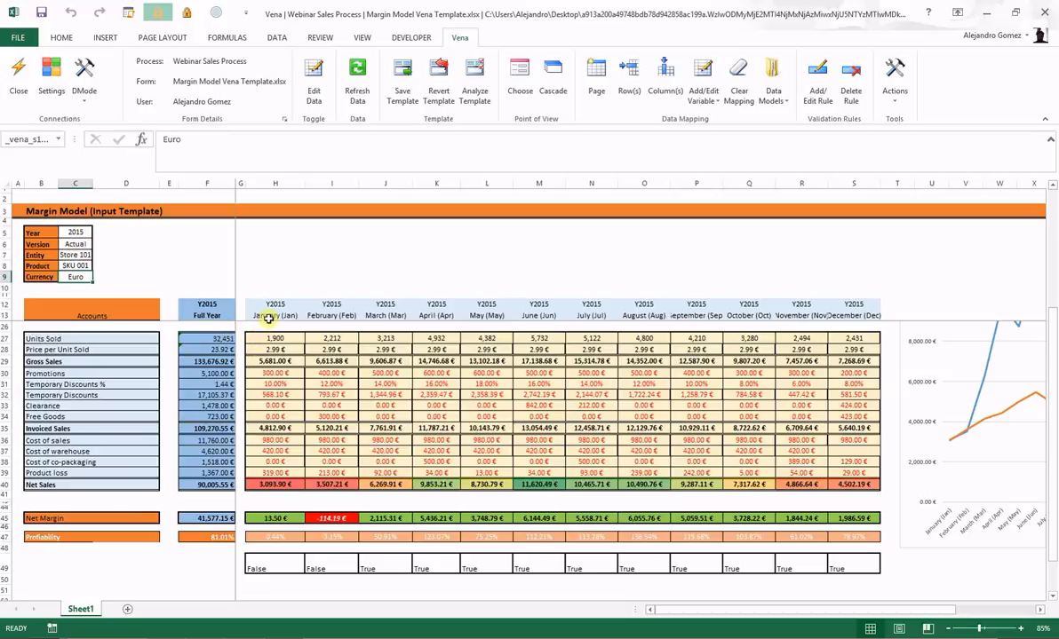
# Step: Map header cells H13:S13 as Vena columns using Month members January through December
pyautogui.moveTo(268, 318); pyautogui.dragTo(855, 315)
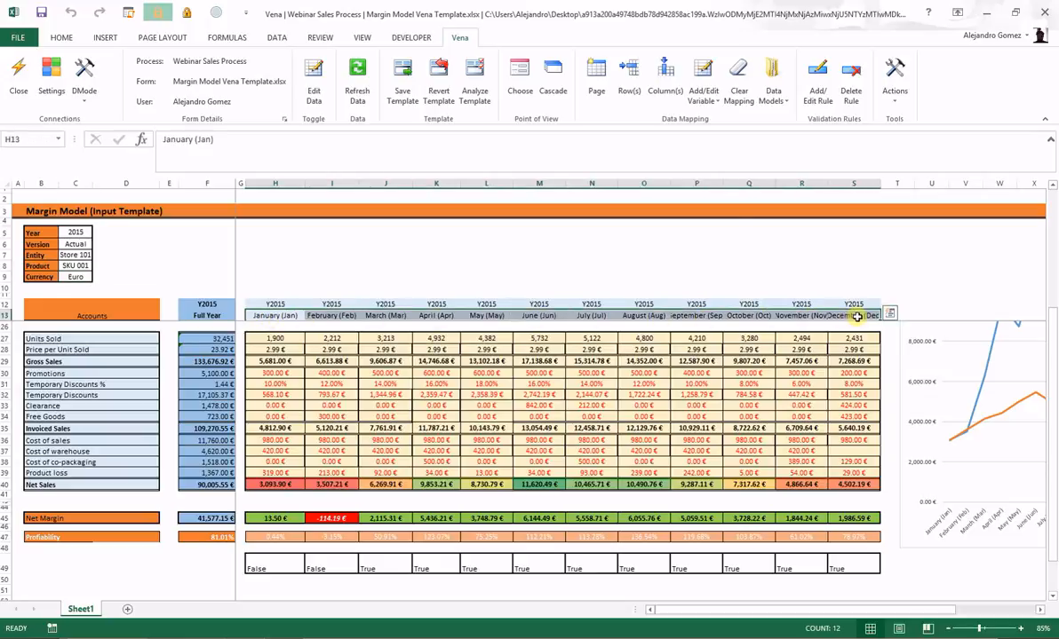
pyautogui.click(659, 82)
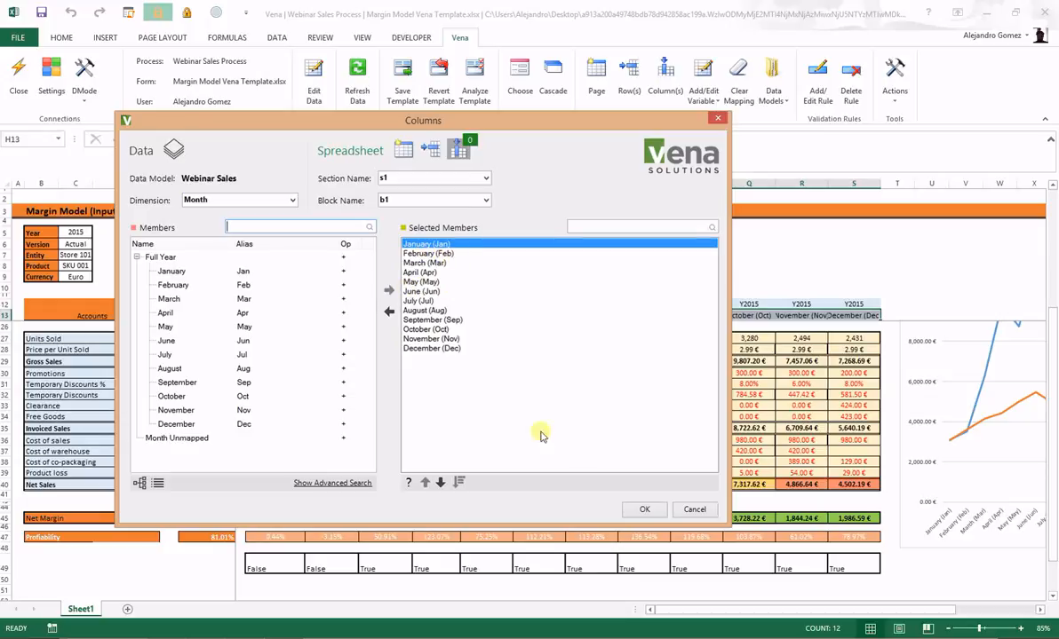
pyautogui.click(644, 509)
pyautogui.scroll(4, 124, 391)
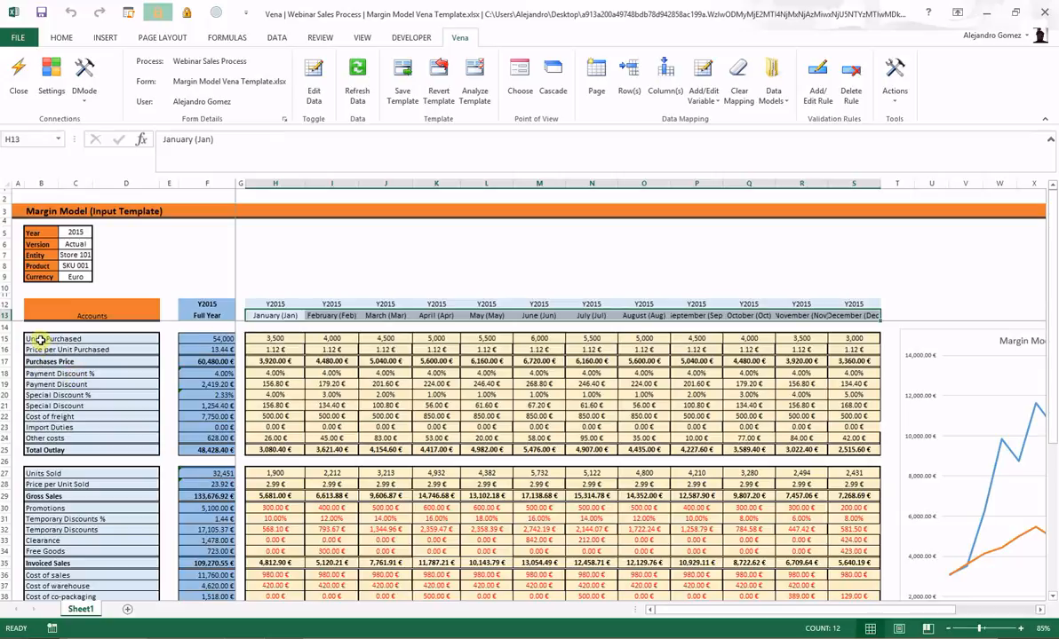
# Step: Select the account labels B15:B25, B27:B40, B45 and B47 and attempt a row mapping, dismissing the warning
pyautogui.moveTo(31, 338); pyautogui.dragTo(37, 448)
pyautogui.scroll(-2, 43, 438)
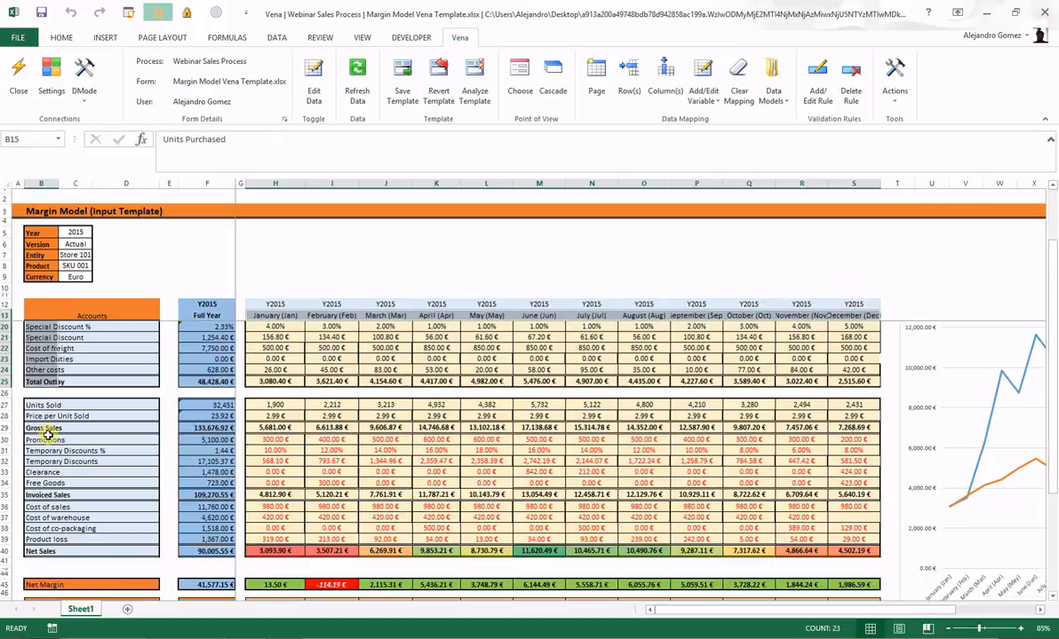
pyautogui.moveTo(34, 405); pyautogui.dragTo(33, 550)
pyautogui.scroll(-3, 36, 479)
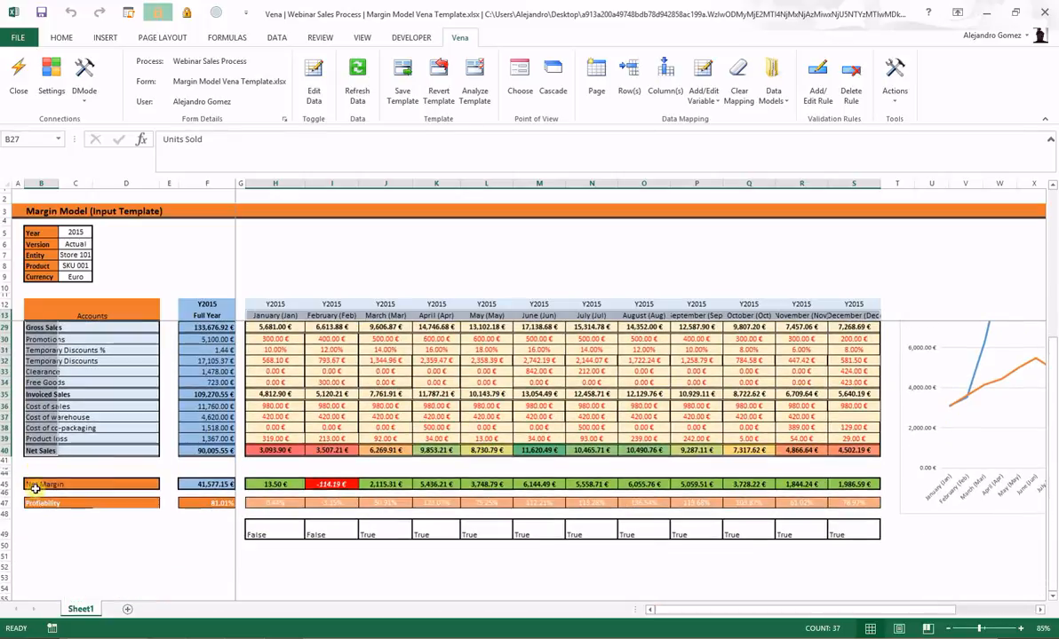
pyautogui.keyDown('ctrl'); pyautogui.click(33, 484); pyautogui.keyUp('ctrl')
pyautogui.keyDown('ctrl'); pyautogui.click(34, 502); pyautogui.keyUp('ctrl')
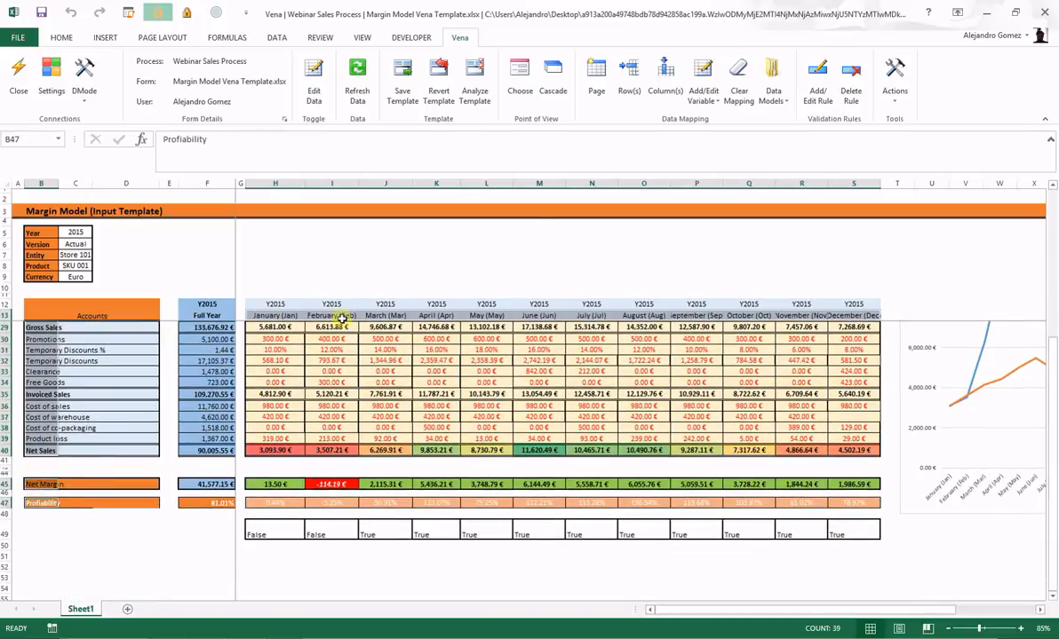
pyautogui.click(629, 78)
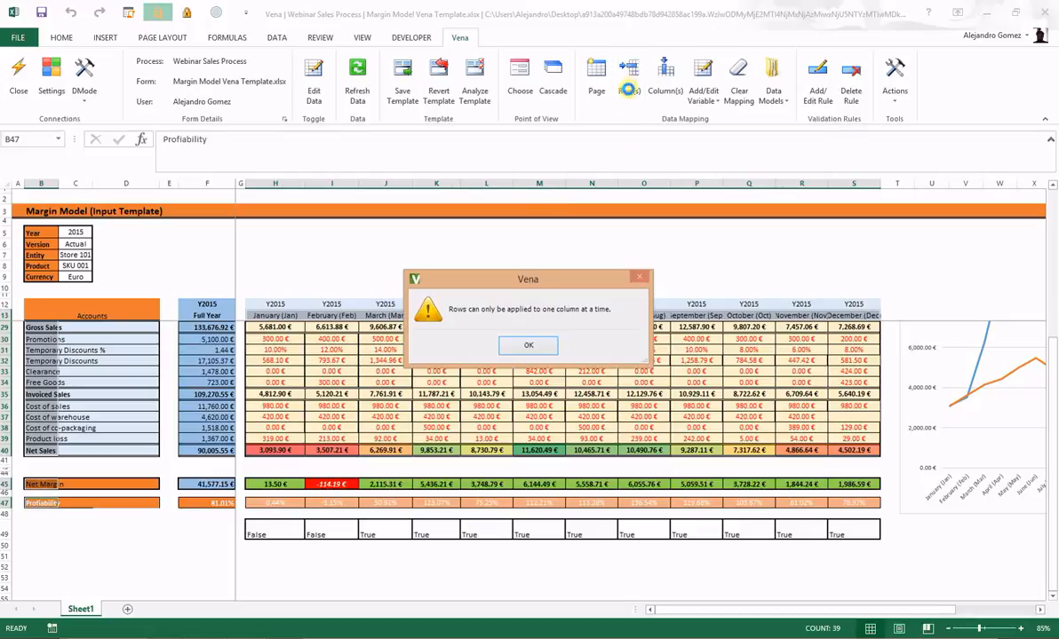
pyautogui.click(527, 348)
# Step: Reselect the account labels and map them as rows to the 27 Account members, Units Purchased through Profitability
pyautogui.scroll(5, 213, 343)
pyautogui.moveTo(35, 338); pyautogui.dragTo(37, 582)
pyautogui.scroll(-2, 34, 563)
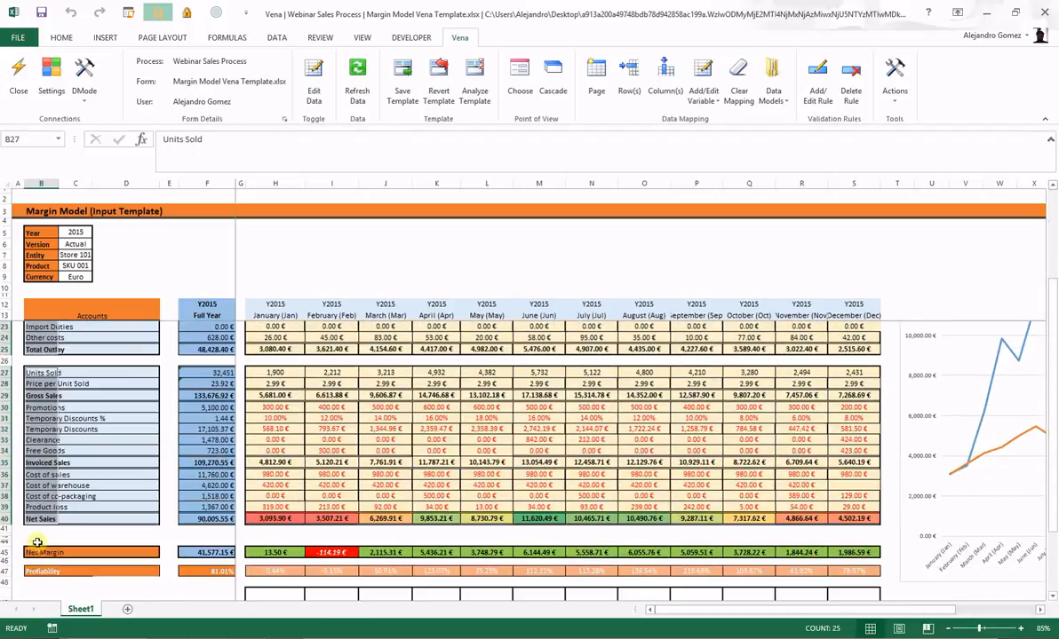
pyautogui.keyDown('ctrl'); pyautogui.click(37, 554); pyautogui.keyUp('ctrl')
pyautogui.keyDown('ctrl'); pyautogui.click(37, 571); pyautogui.keyUp('ctrl')
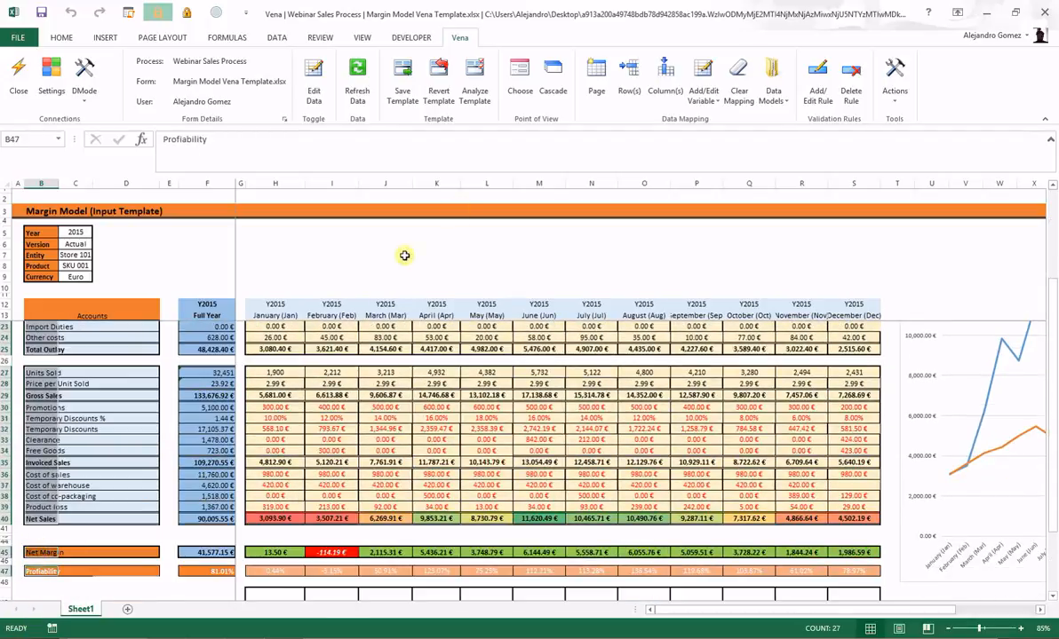
pyautogui.click(627, 82)
pyautogui.click(221, 257)
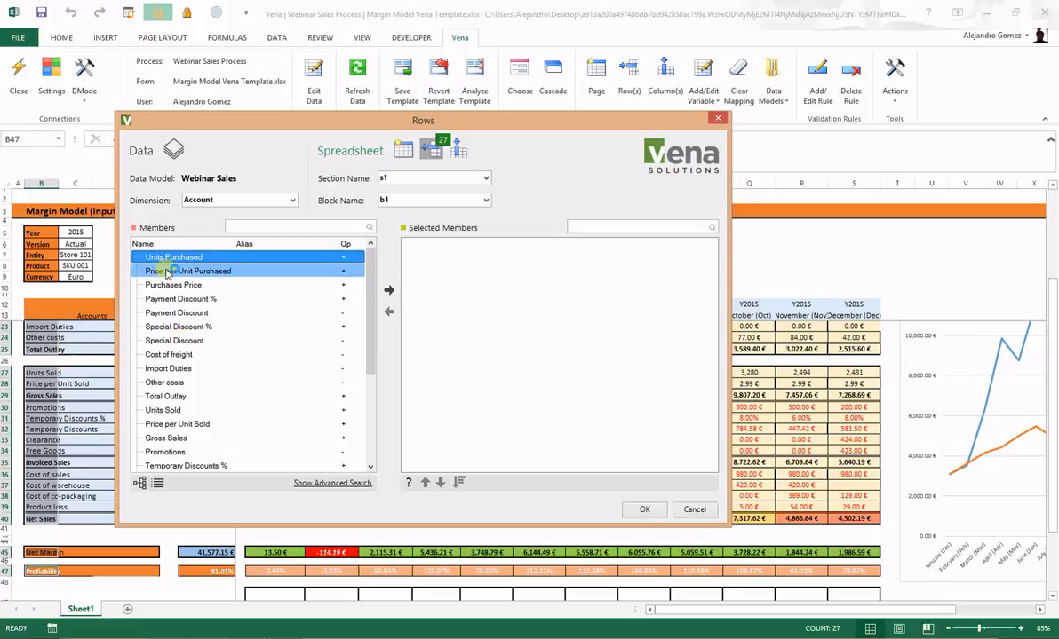
pyautogui.hotkey('shift', 'Down')
pyautogui.hotkey('shift', 'Down')
pyautogui.hotkey('shift', 'Down')
pyautogui.hotkey('shift', 'Down')
pyautogui.hotkey('shift', 'Down')
pyautogui.hotkey('shift', 'Down')
pyautogui.hotkey('shift', 'Down')
pyautogui.hotkey('shift', 'Down')
pyautogui.hotkey('shift', 'Down')
pyautogui.hotkey('shift', 'Down')
pyautogui.hotkey('shift', 'Down')
pyautogui.hotkey('shift', 'Down')
pyautogui.hotkey('shift', 'Down')
pyautogui.hotkey('shift', 'Down')
pyautogui.hotkey('shift', 'Down')
pyautogui.hotkey('shift', 'Down')
pyautogui.hotkey('shift', 'Down')
pyautogui.hotkey('shift', 'Down')
pyautogui.hotkey('shift', 'Down')
pyautogui.hotkey('shift', 'Down')
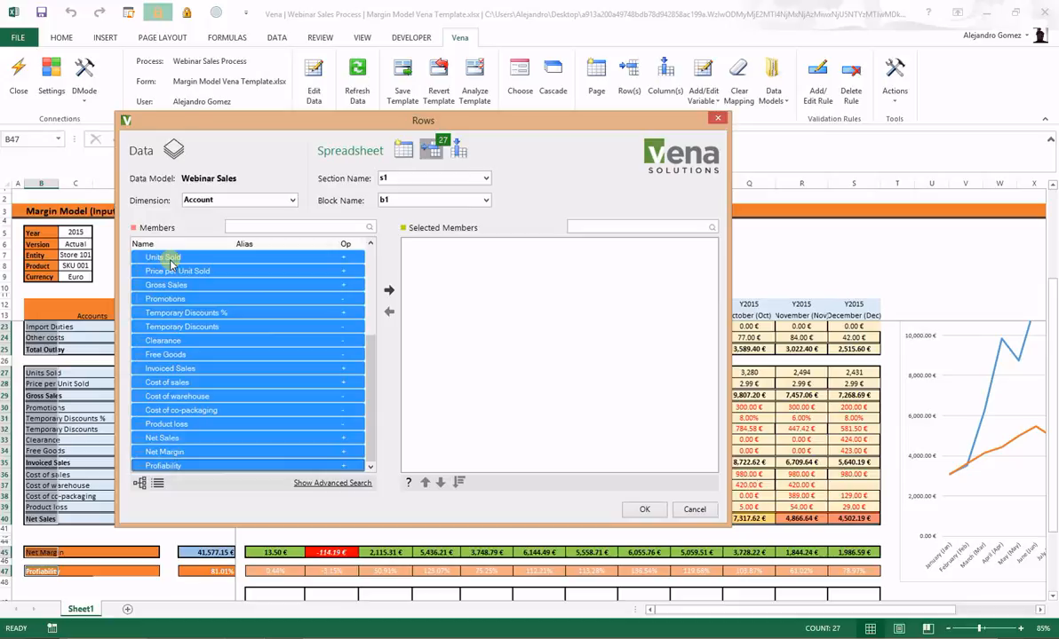
pyautogui.click(389, 292)
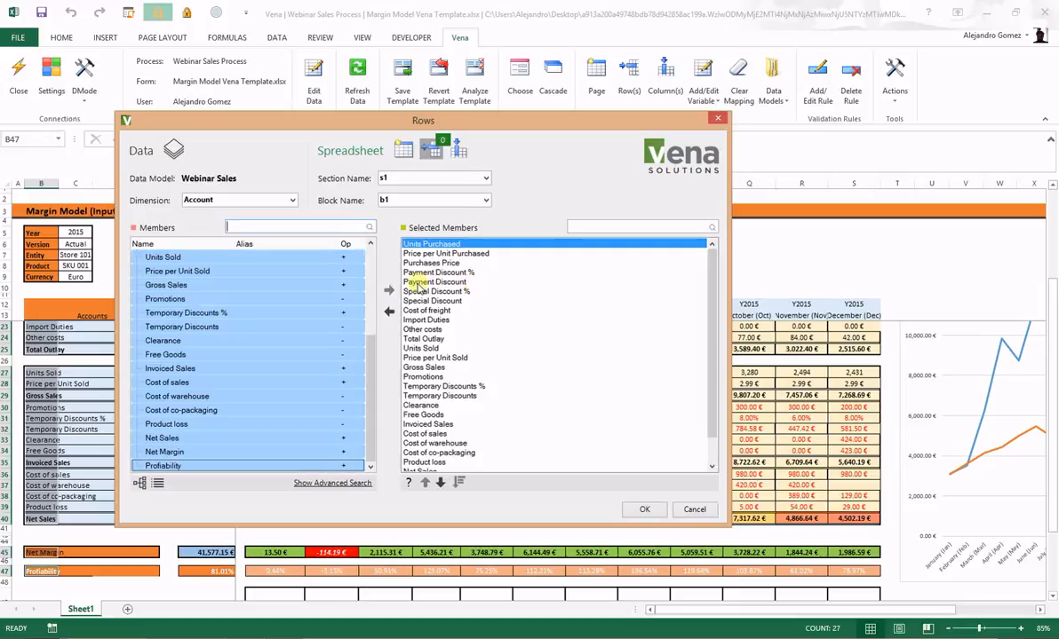
pyautogui.click(645, 510)
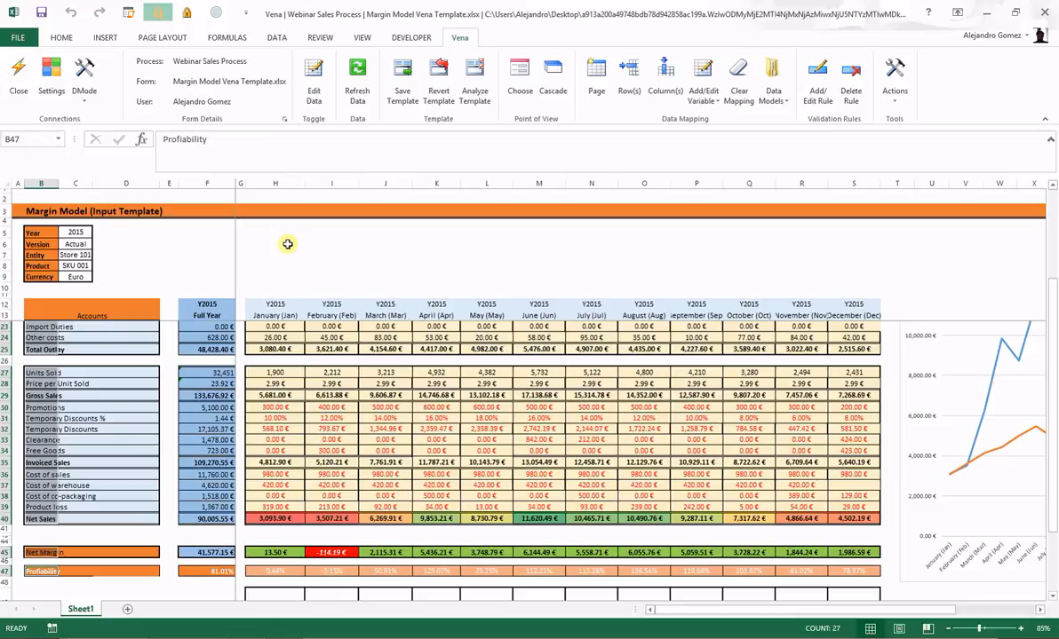
# Step: Analyze the Margin Model template, finding no warnings or errors, and save it successfully
pyautogui.click(473, 89)
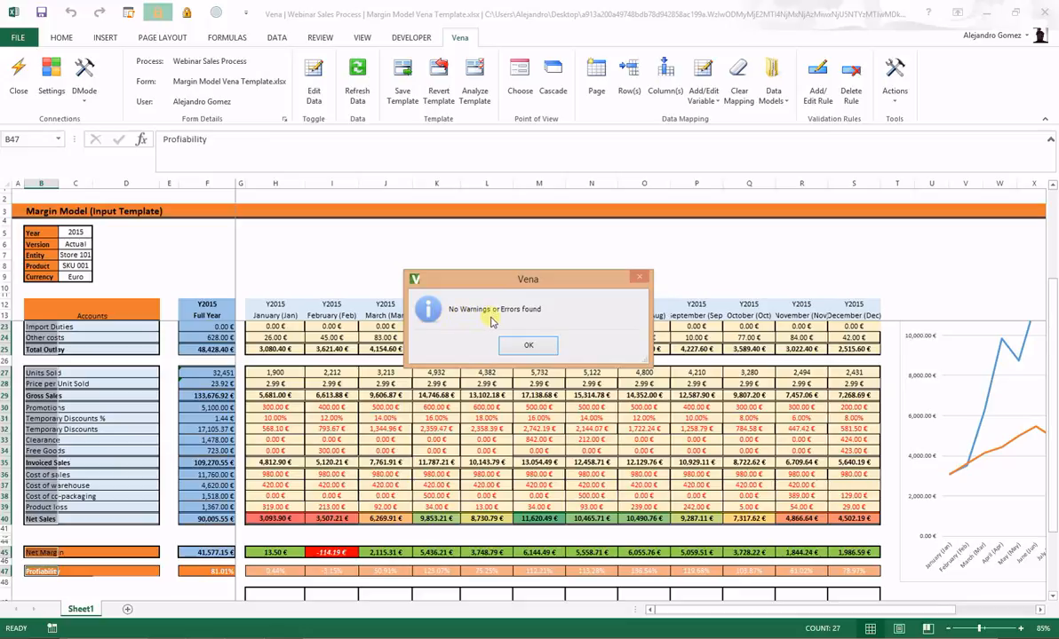
pyautogui.click(524, 346)
pyautogui.click(402, 89)
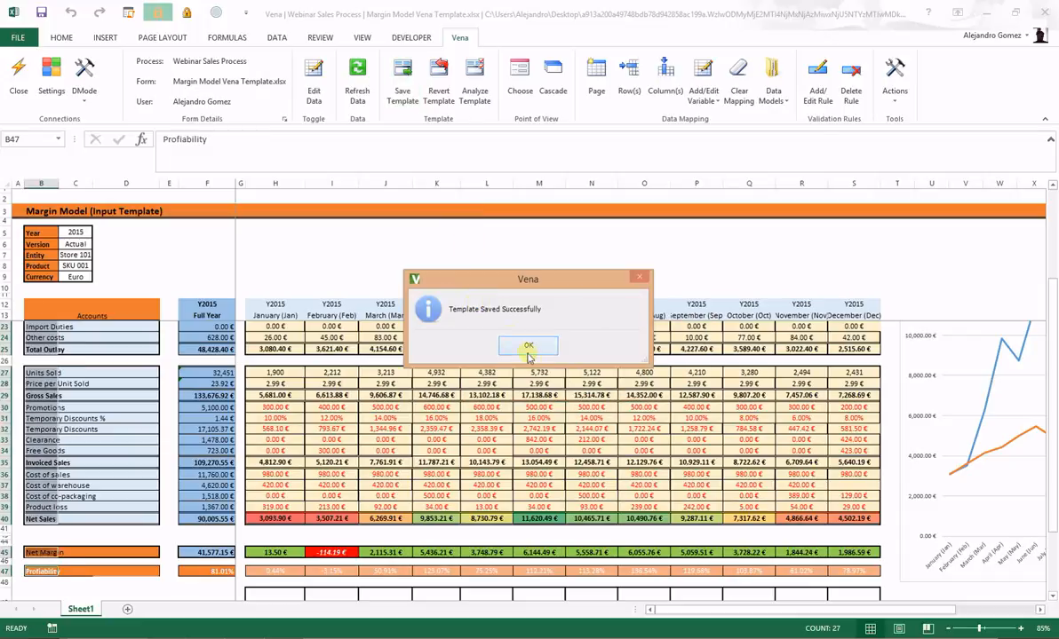
pyautogui.click(530, 346)
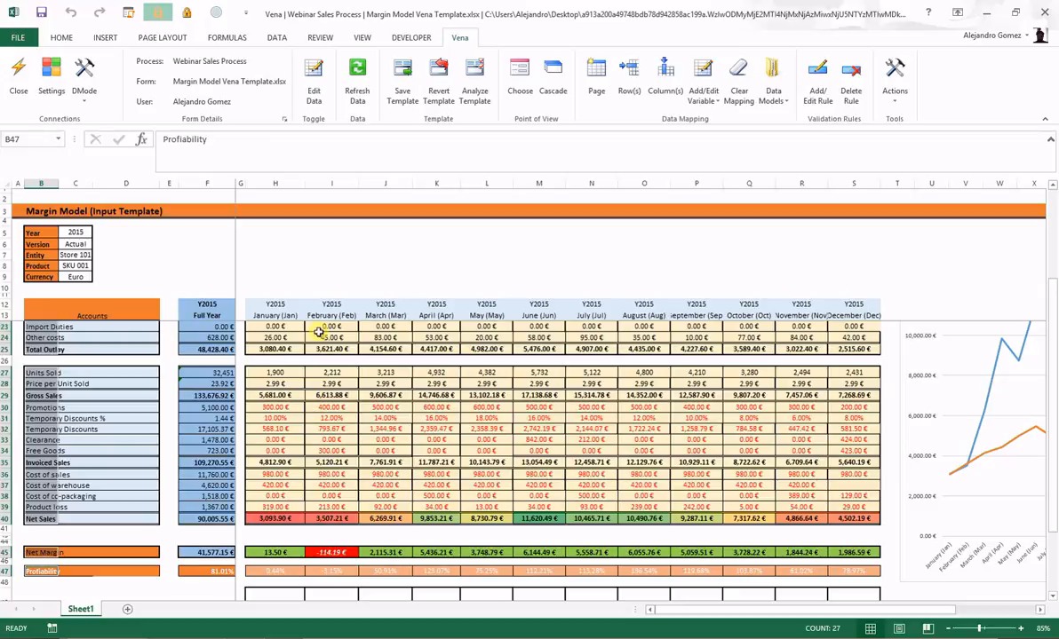
# Step: Save the sheet's 2015 Store 101 figures as data only, then return to template editing
pyautogui.click(314, 89)
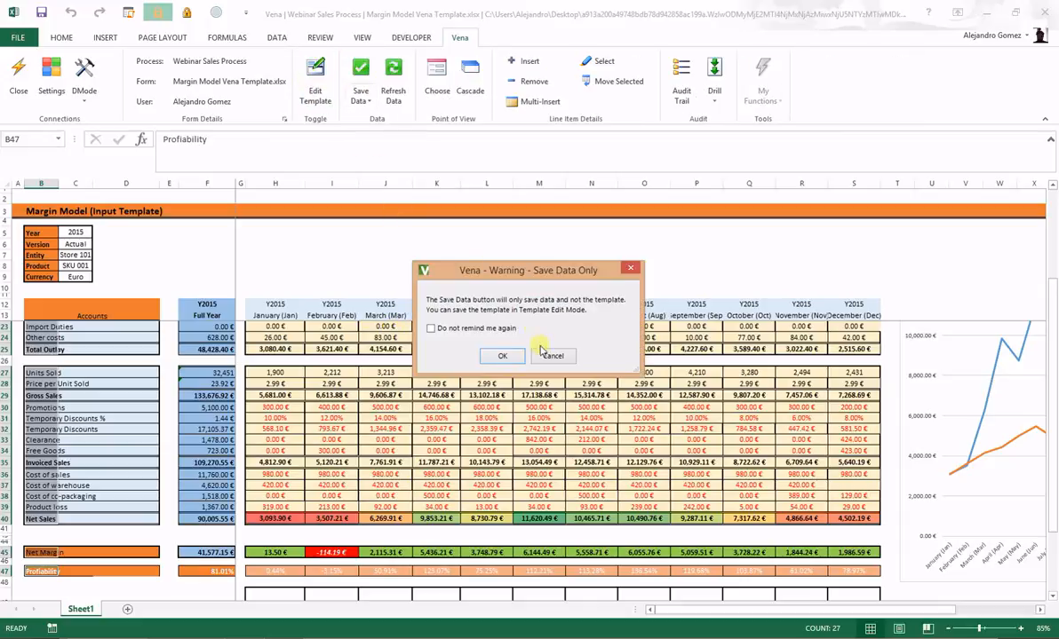
pyautogui.click(502, 356)
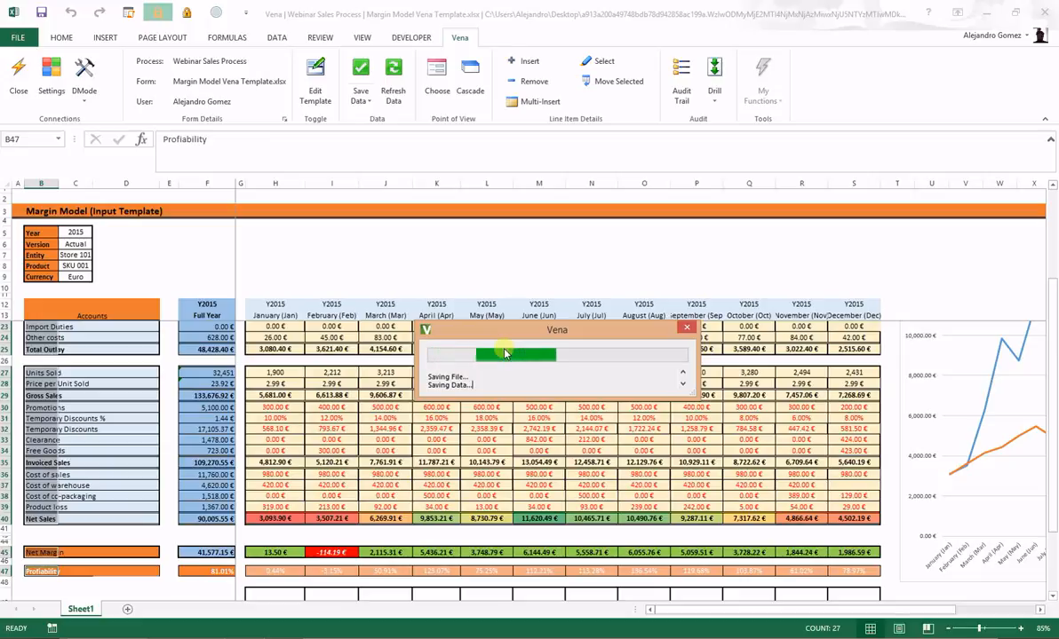
pyautogui.click(524, 344)
pyautogui.scroll(3, 206, 308)
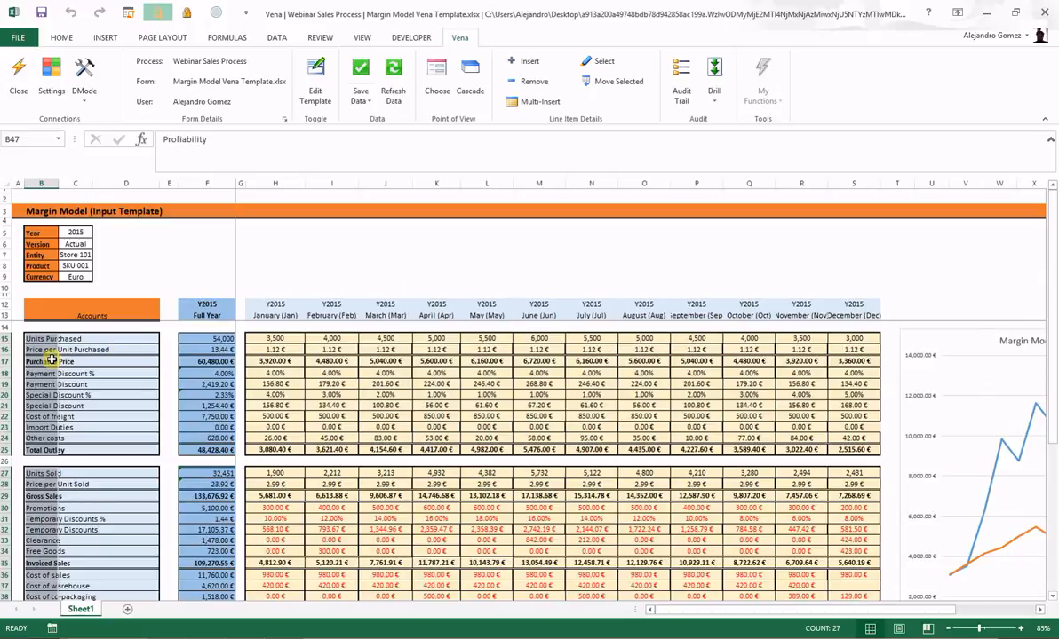
pyautogui.click(315, 88)
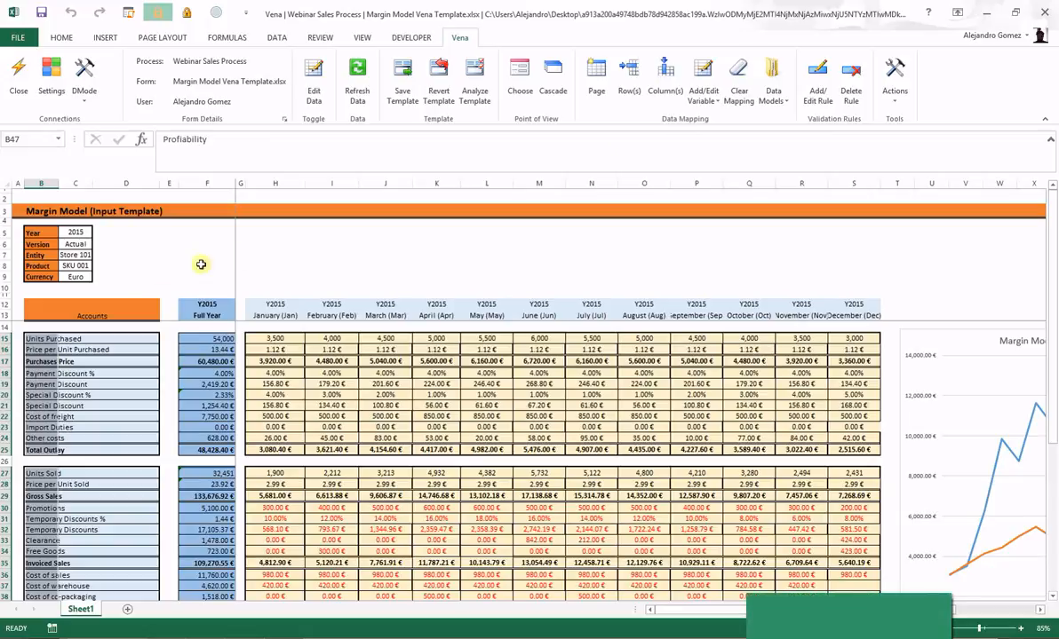
# Step: Clear January–June Units Purchased (H15:M15), restore them with Refresh Data, then select Entity cell C7
pyautogui.click(342, 255)
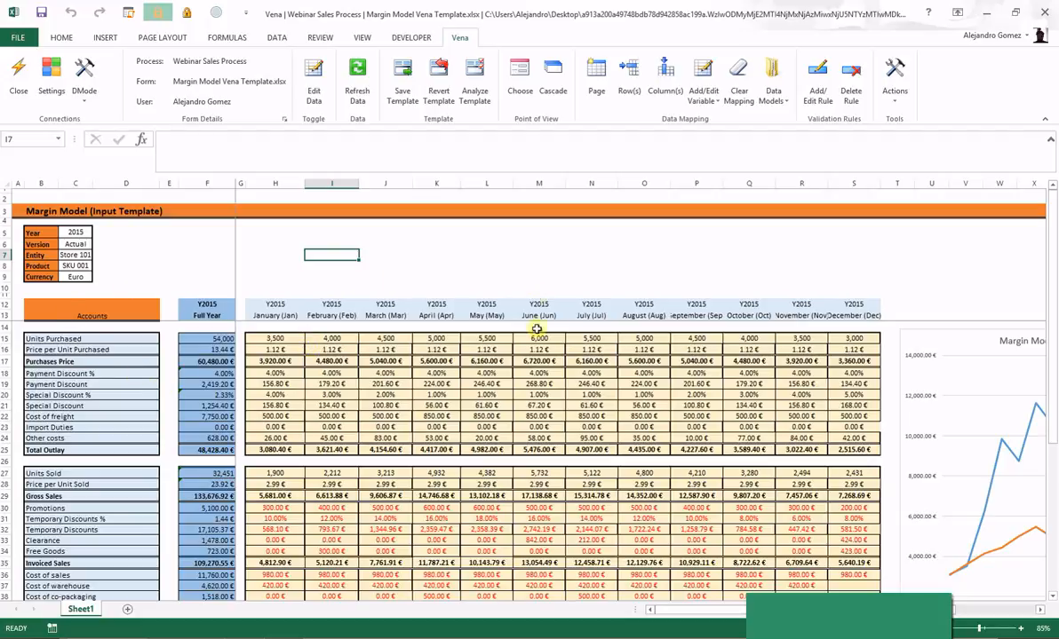
pyautogui.scroll(-1, 324, 396)
pyautogui.scroll(1, 336, 397)
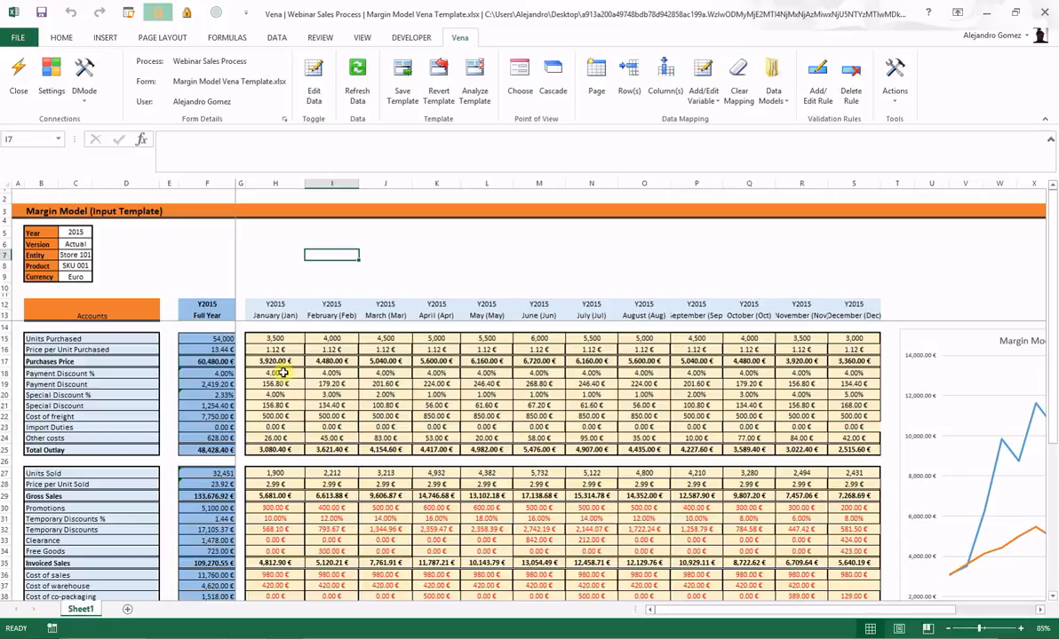
pyautogui.moveTo(275, 338); pyautogui.dragTo(544, 338)
pyautogui.press('Delete')
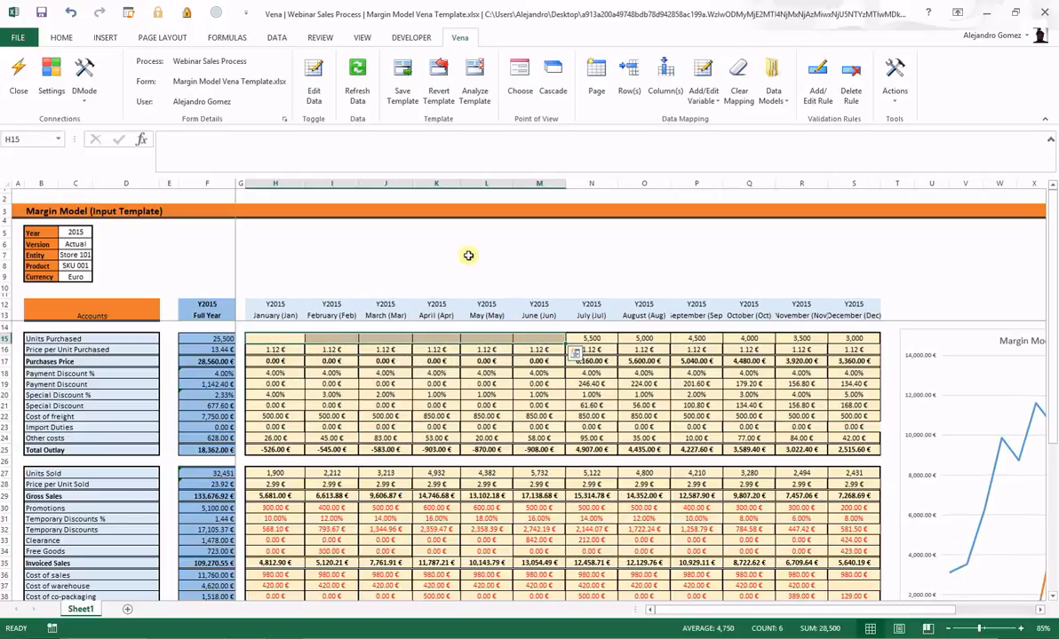
pyautogui.click(372, 93)
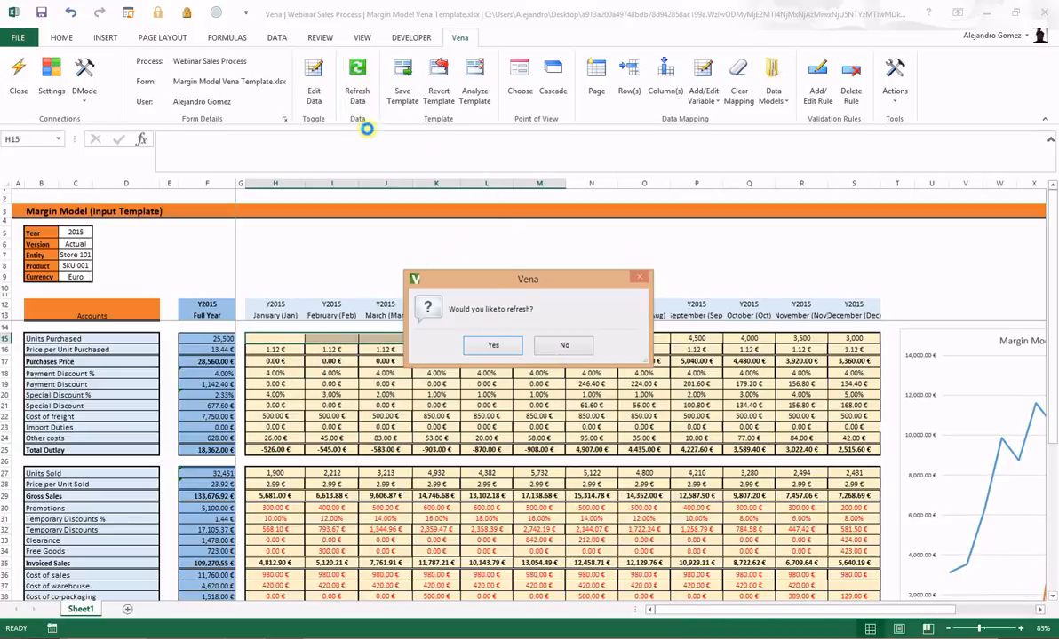
pyautogui.click(493, 344)
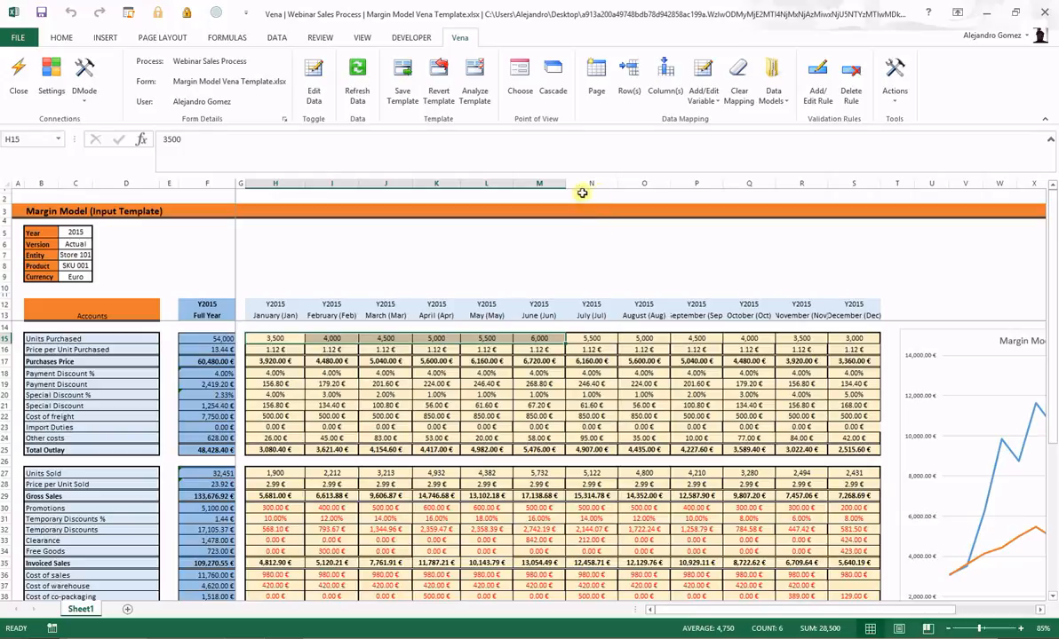
pyautogui.click(76, 255)
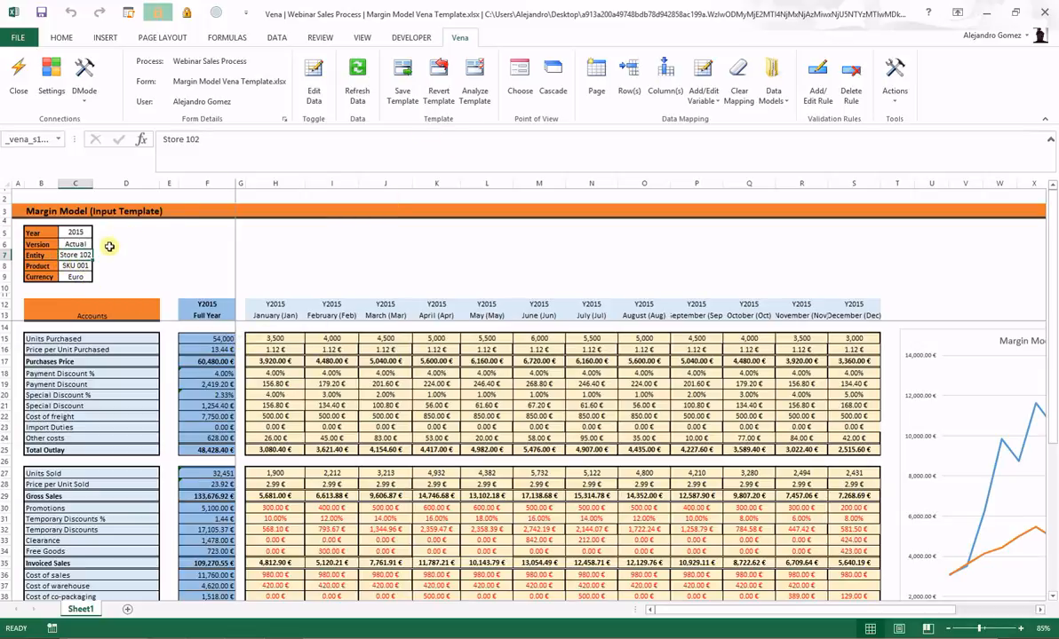
# Step: Switch the form's Entity to Store 103 to view its empty margin form
pyautogui.click(519, 78)
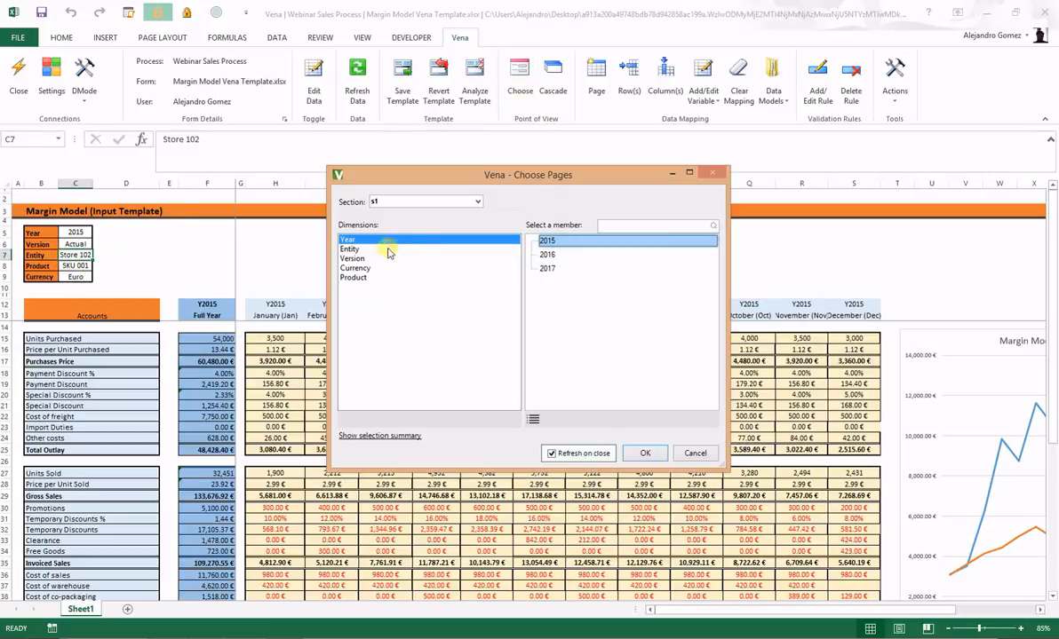
pyautogui.click(346, 249)
pyautogui.click(555, 280)
pyautogui.click(641, 452)
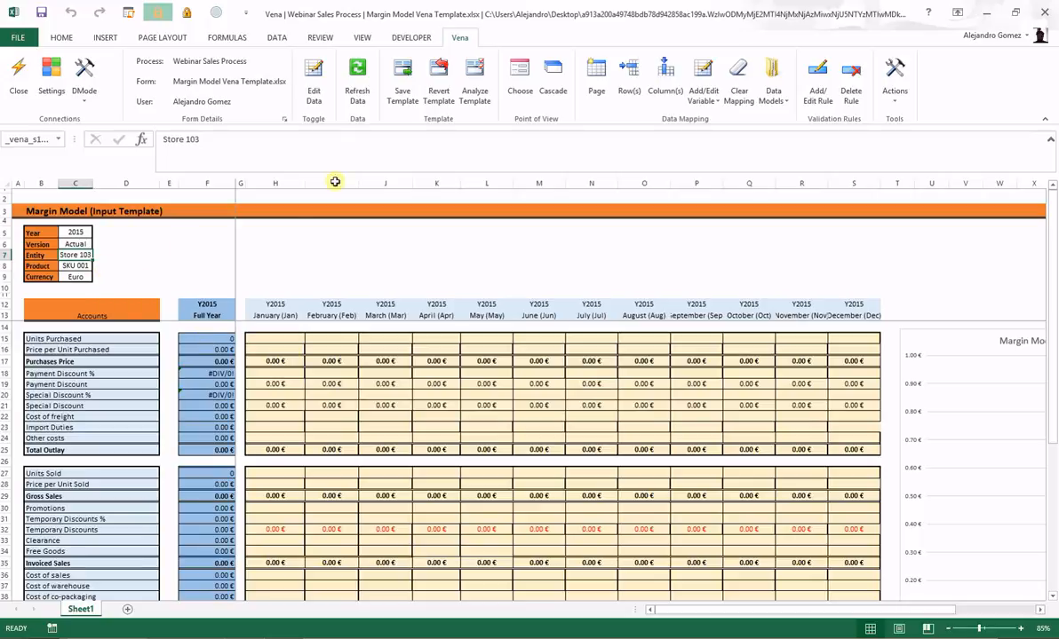
# Step: Switch the form's Entity back to Store 102 for data entry
pyautogui.click(519, 90)
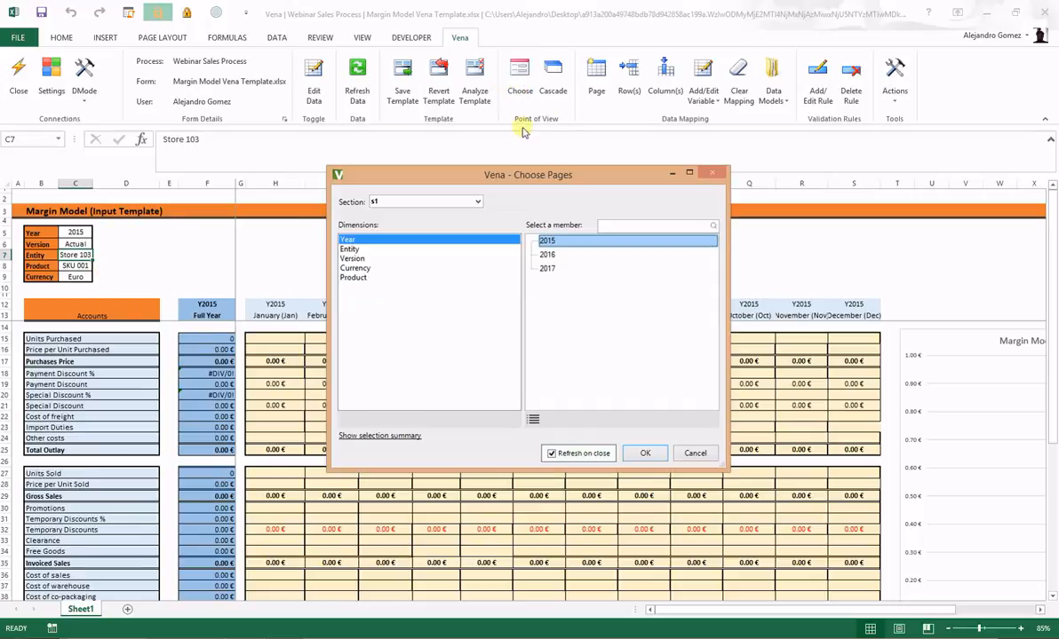
pyautogui.click(349, 249)
pyautogui.click(553, 264)
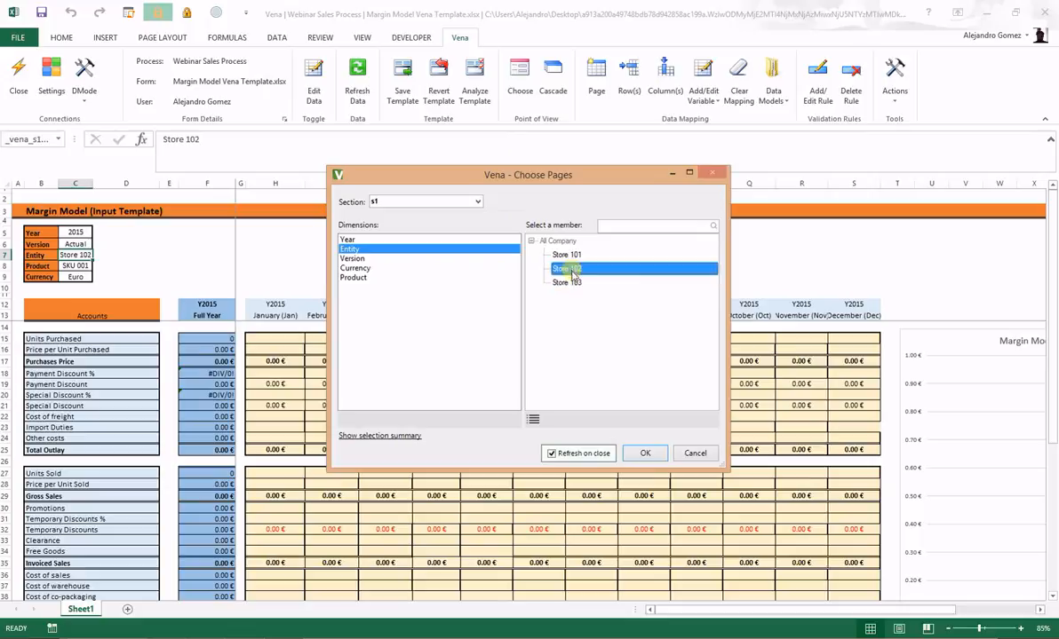
pyautogui.click(645, 452)
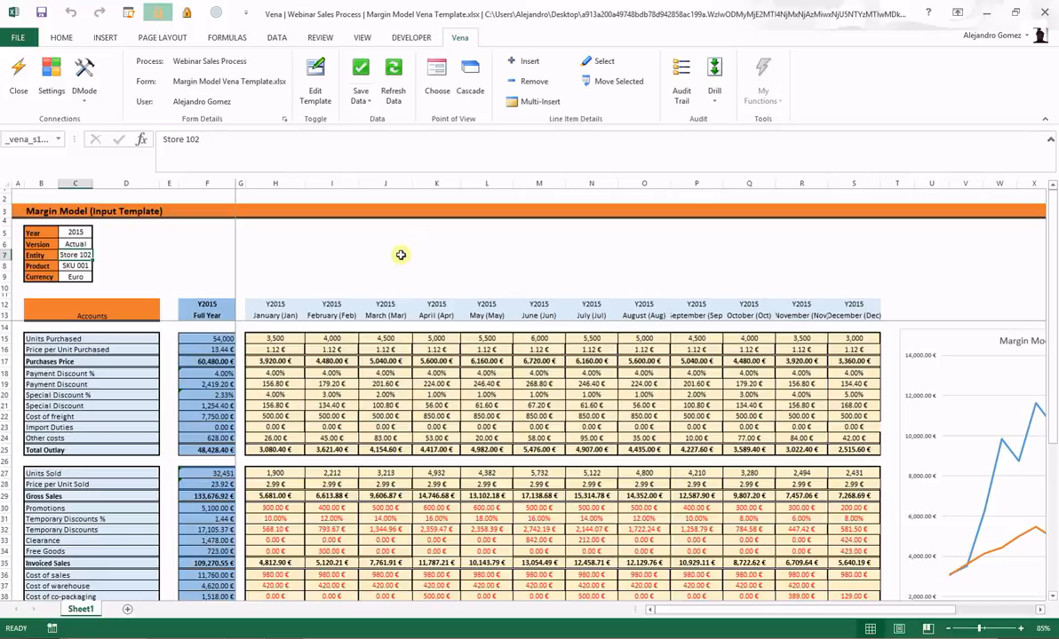
pyautogui.click(685, 91)
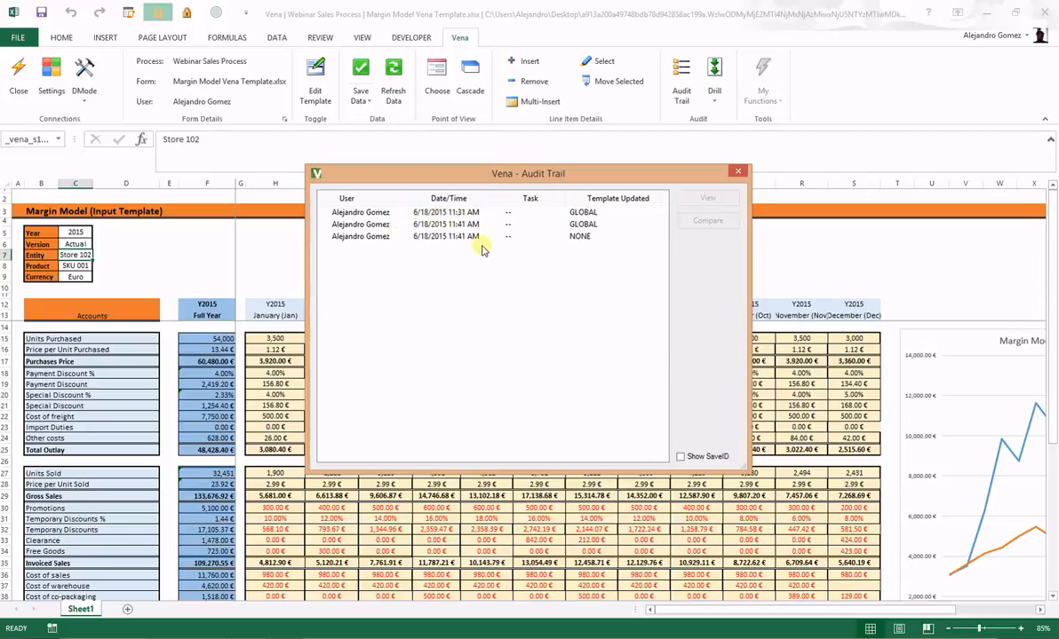
pyautogui.click(453, 225)
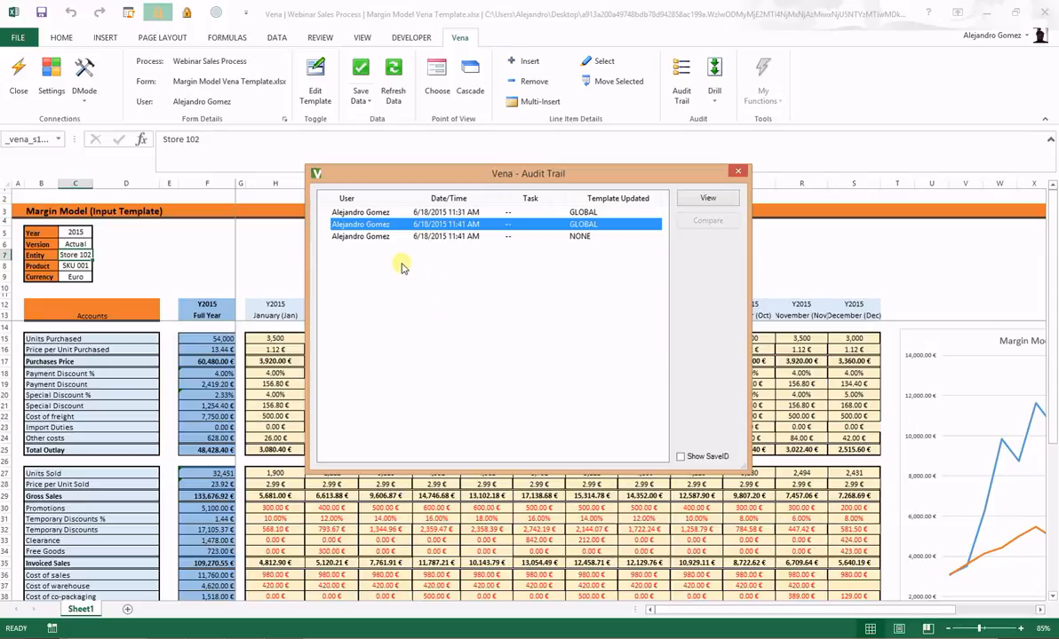
pyautogui.keyDown('ctrl'); pyautogui.click(378, 237); pyautogui.keyUp('ctrl')
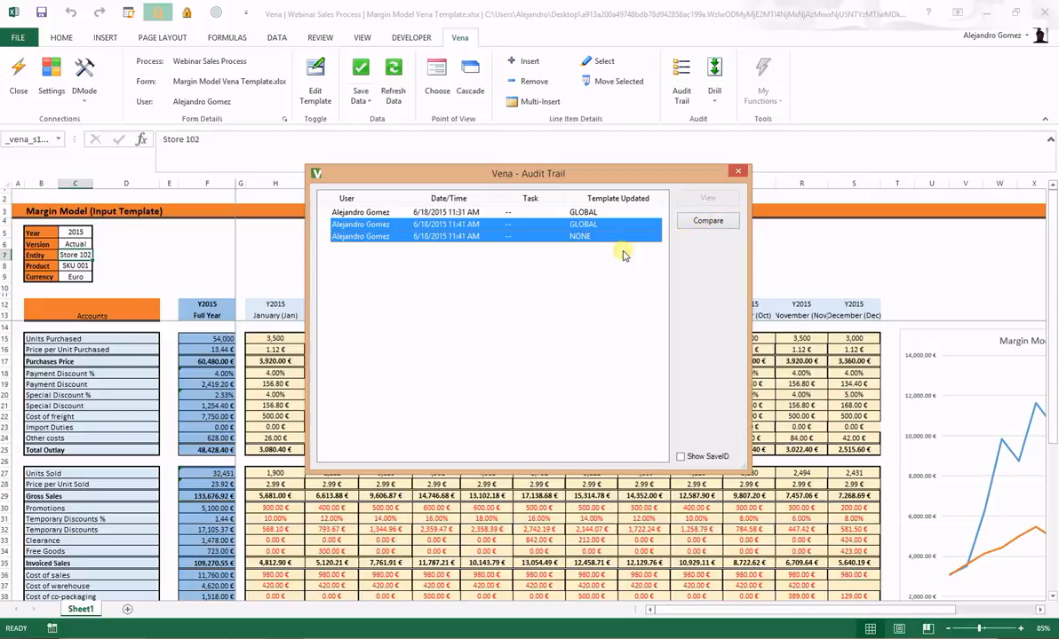
pyautogui.click(738, 173)
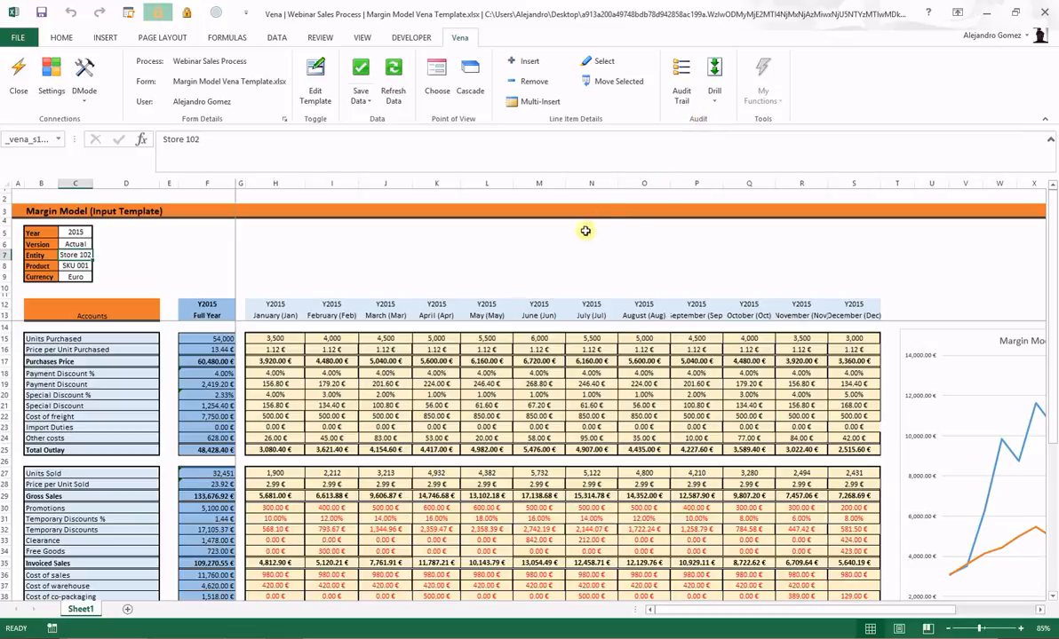
pyautogui.click(289, 339)
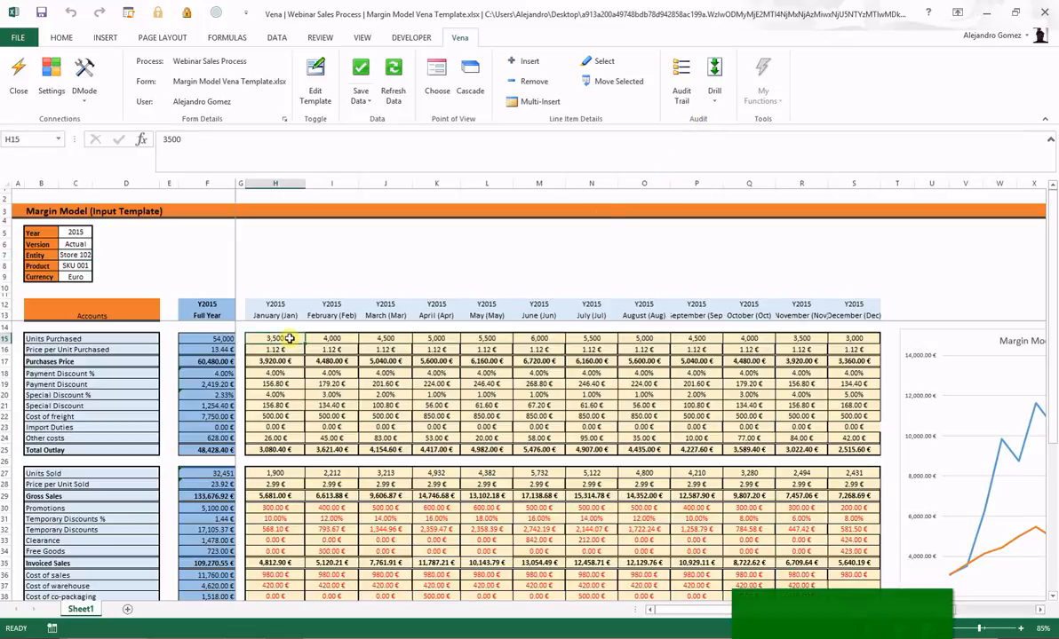
# Step: Confirm Webinar Sales stays the loaded data model in the Data Model Manager, then return to template editing
pyautogui.click(725, 89)
pyautogui.click(739, 129)
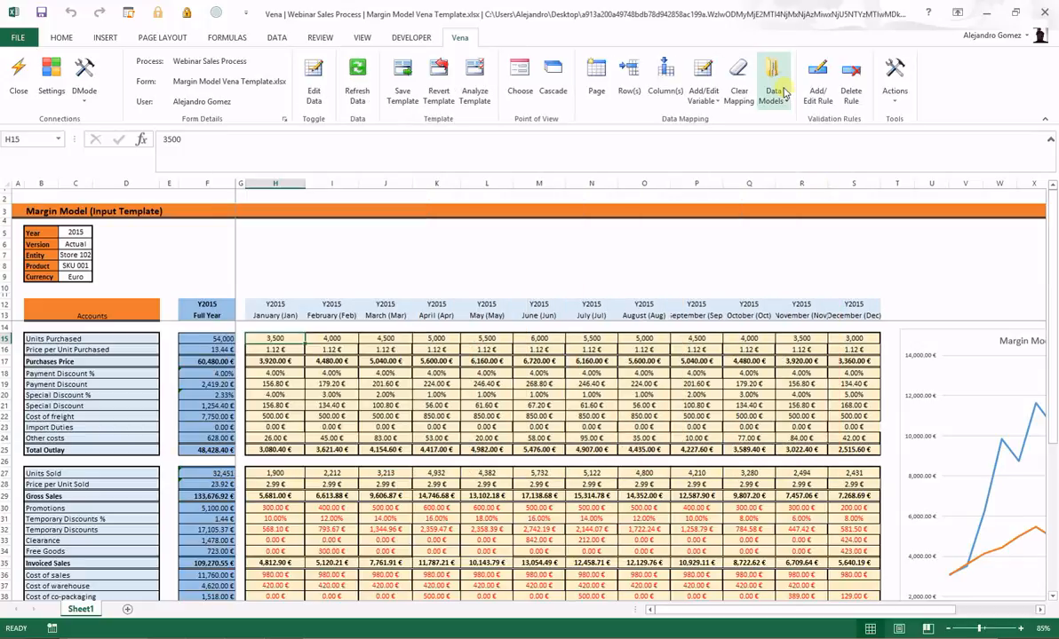
pyautogui.click(785, 93)
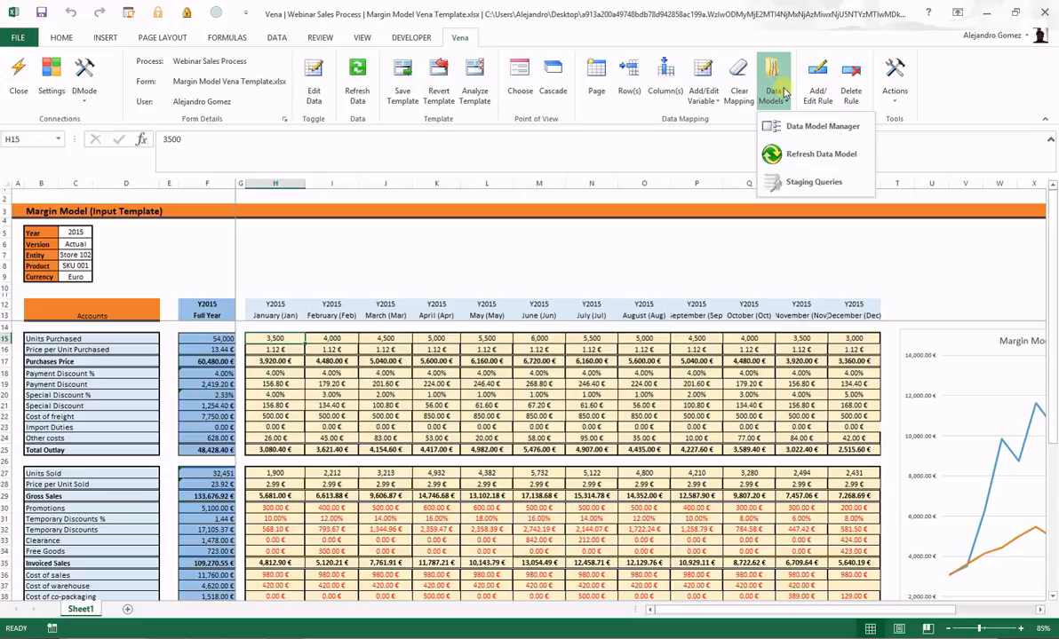
pyautogui.click(795, 127)
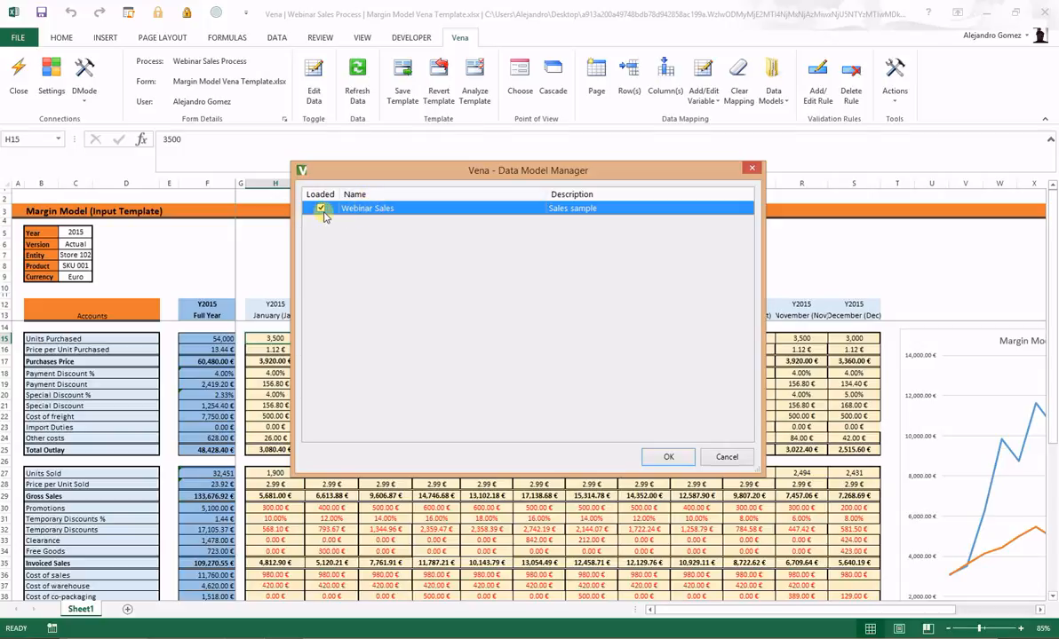
pyautogui.click(670, 456)
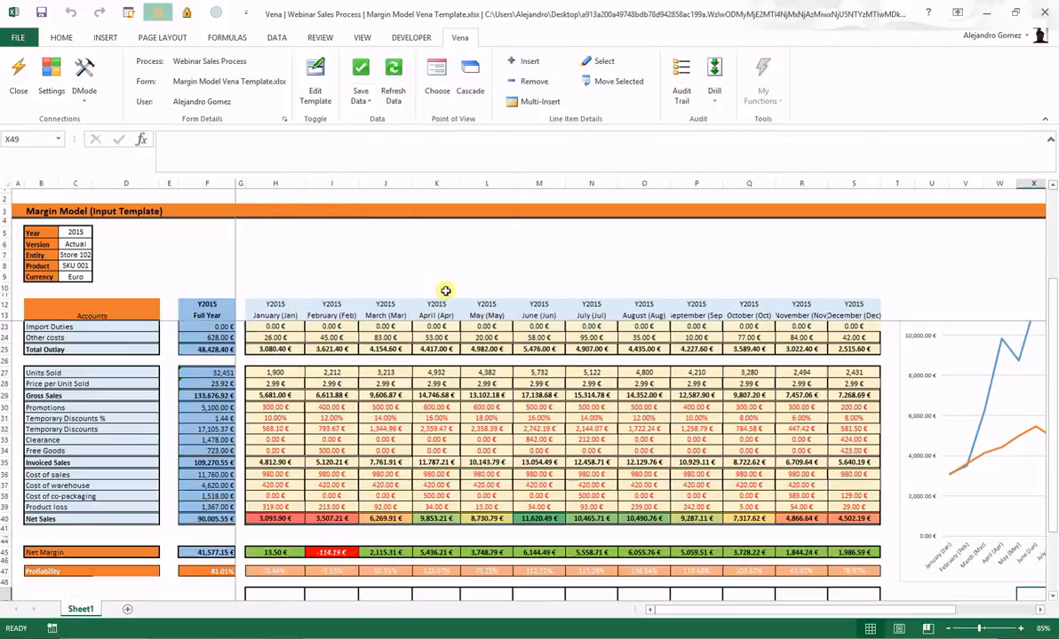
pyautogui.click(313, 87)
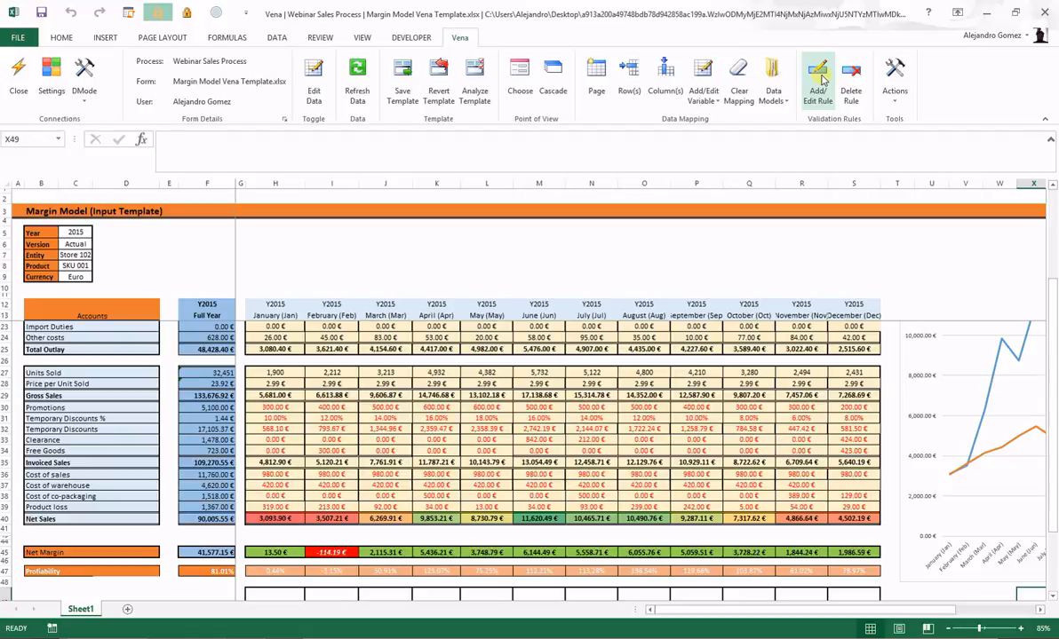
# Step: Add a soft validation rule 'Profit' on H49 with message 'Profitability under expected'
pyautogui.scroll(-1, 333, 480)
pyautogui.click(294, 569)
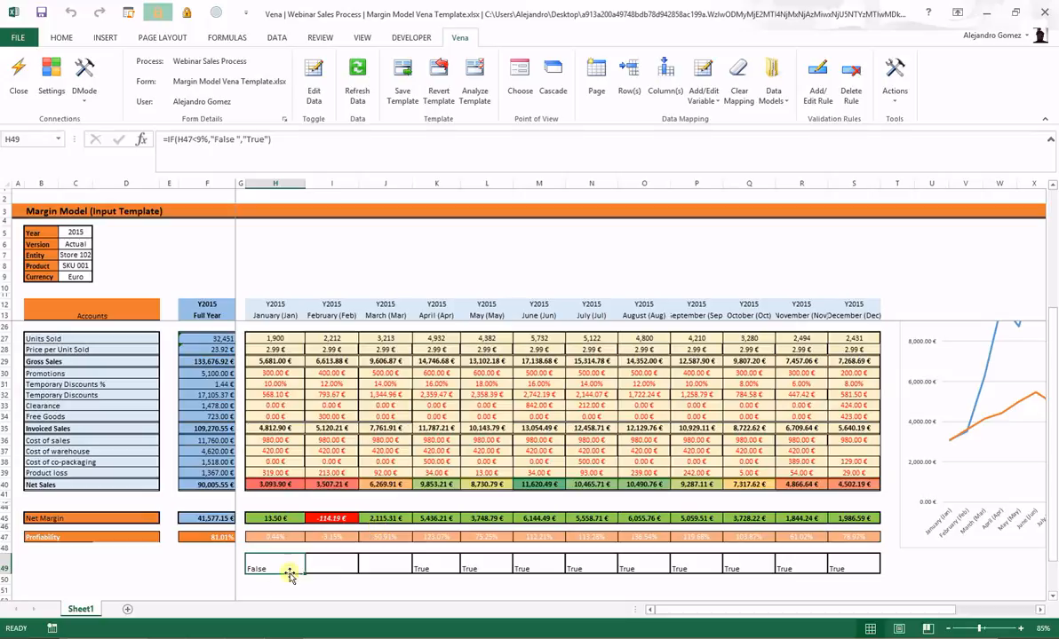
pyautogui.click(815, 96)
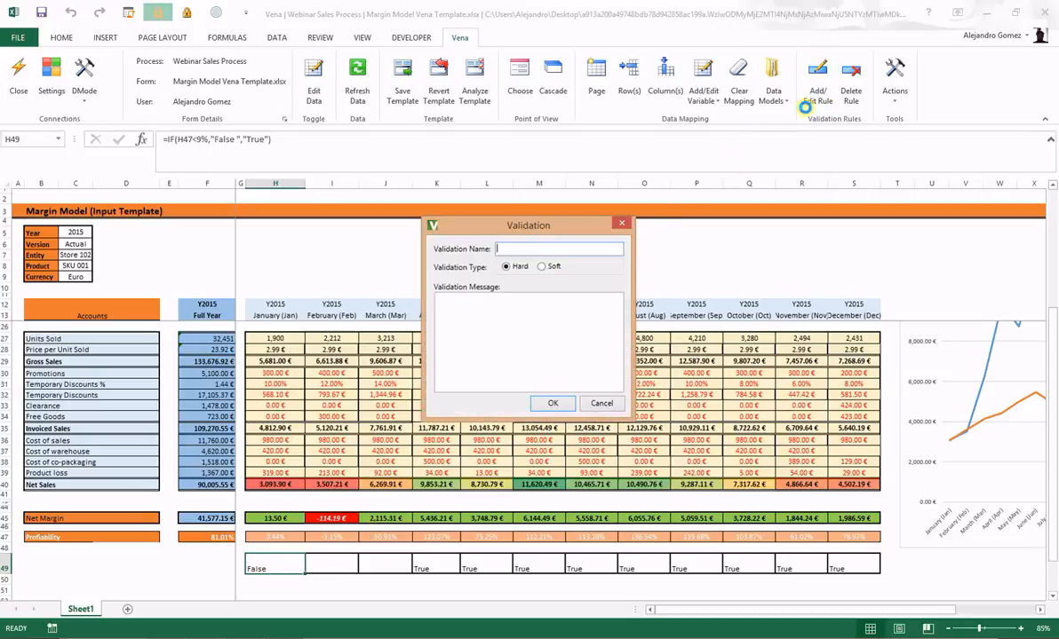
pyautogui.write('Profit')
pyautogui.click(498, 314)
pyautogui.write('Profitability under expected')
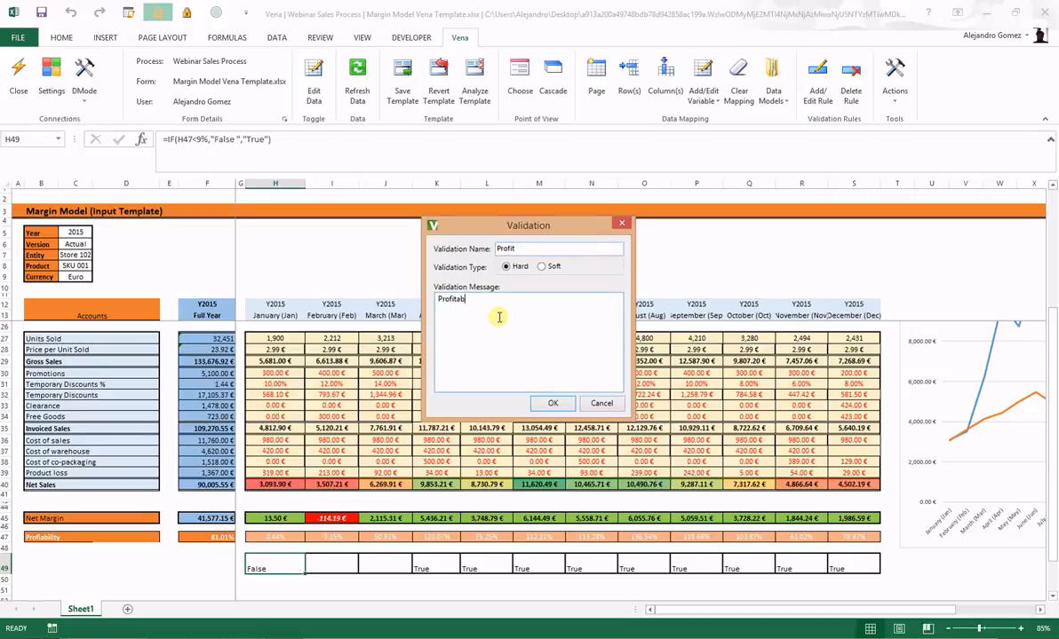
pyautogui.click(541, 266)
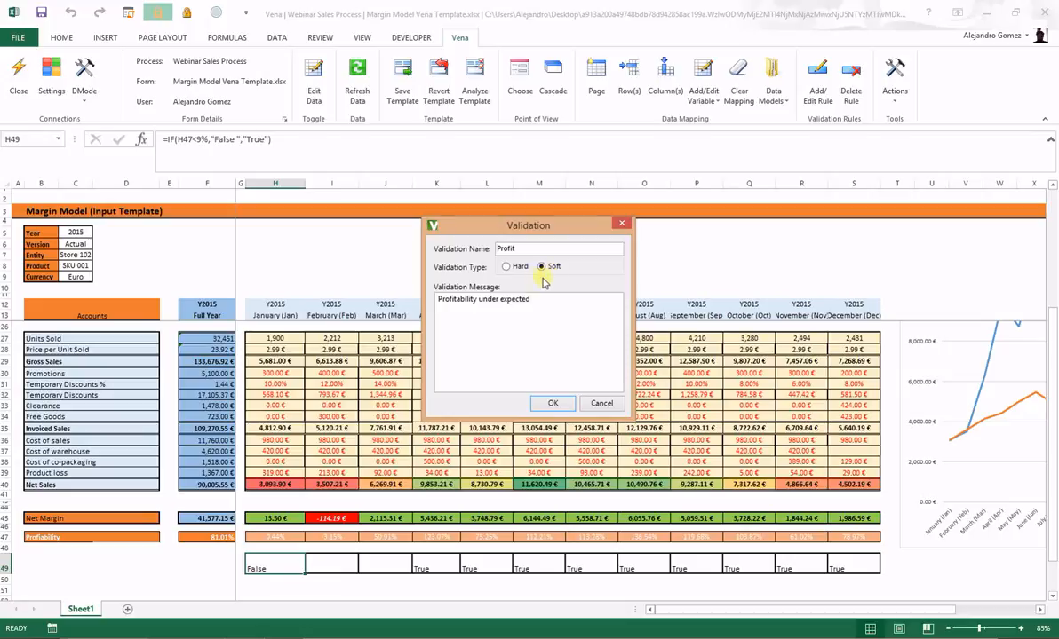
pyautogui.click(553, 404)
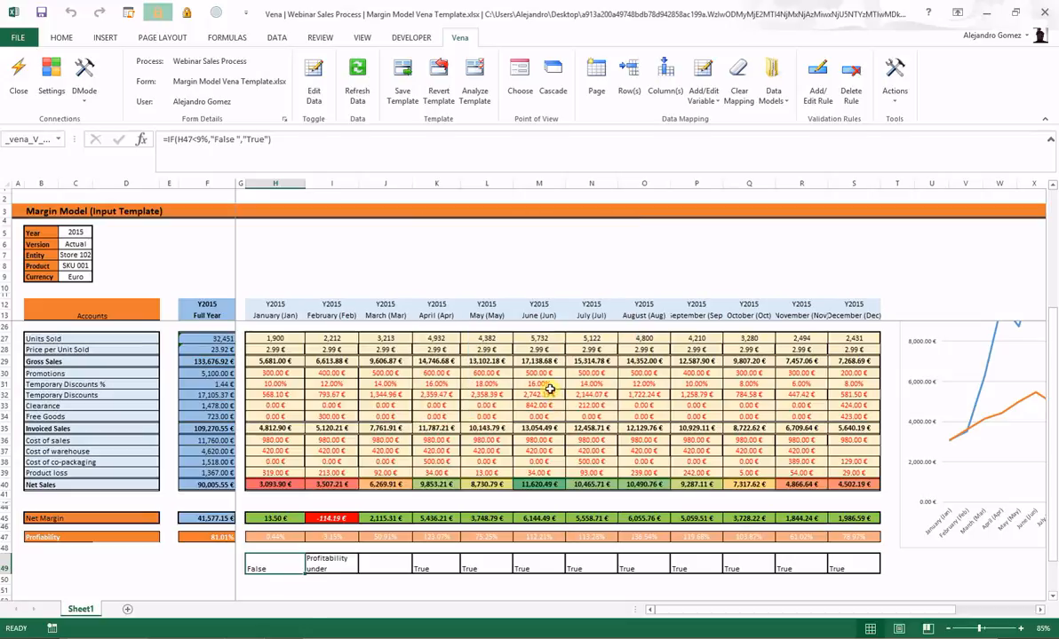
pyautogui.click(314, 89)
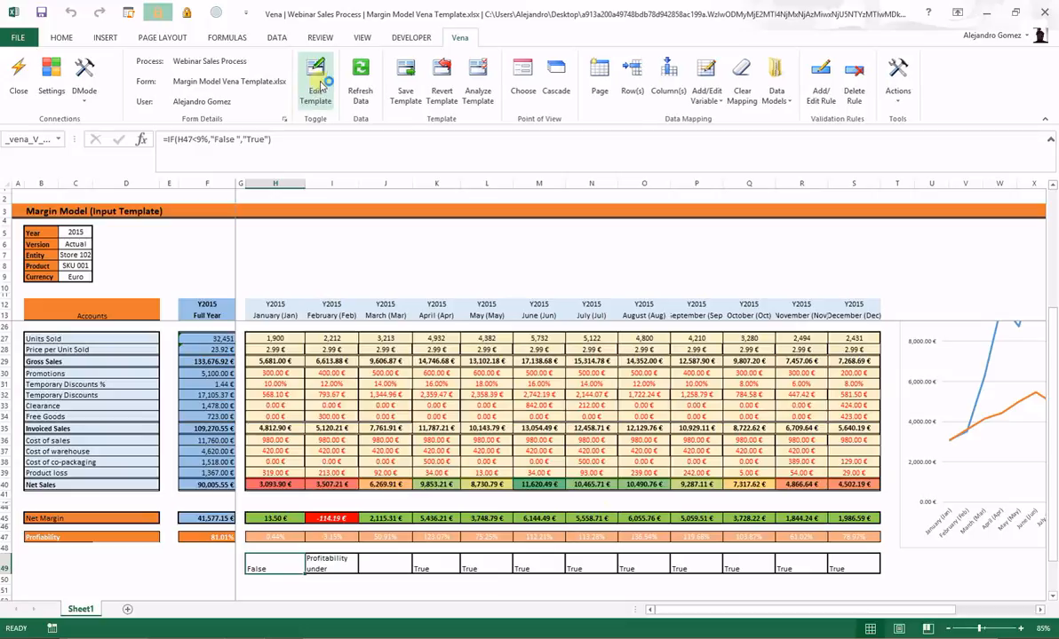
# Step: Save the Store 102 form data, accepting the warnings and the low-profitability prompt
pyautogui.click(364, 89)
pyautogui.press('Return')
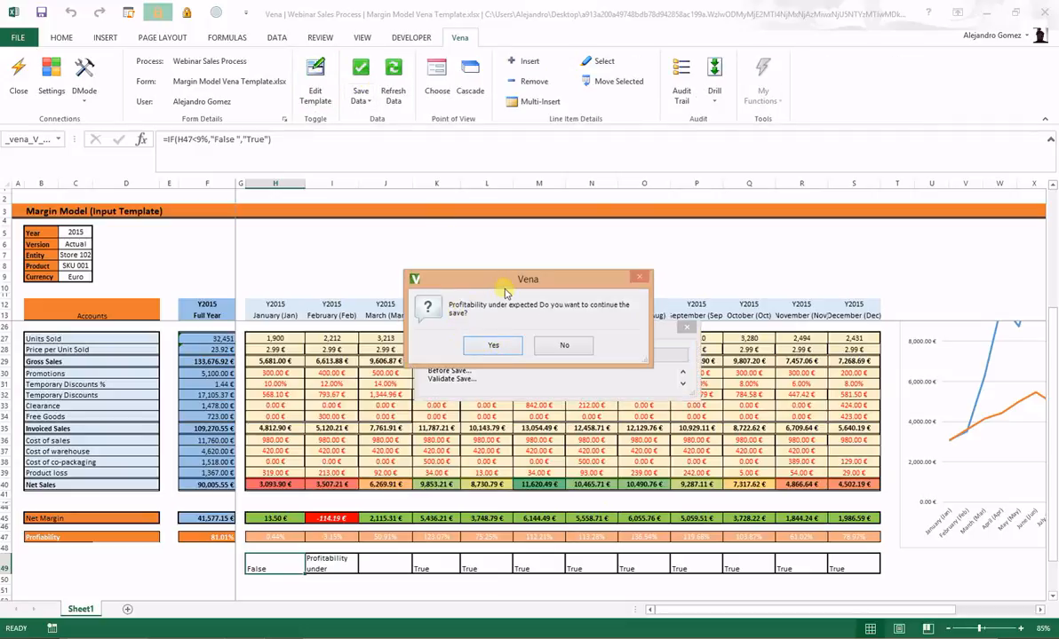
pyautogui.moveTo(485, 279); pyautogui.dragTo(510, 220)
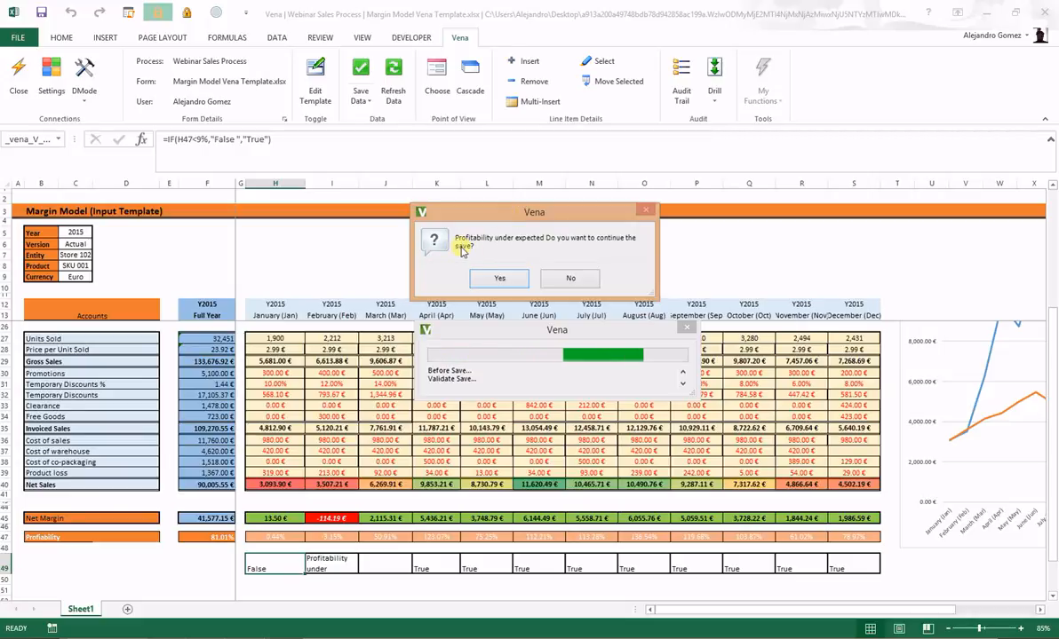
pyautogui.click(499, 277)
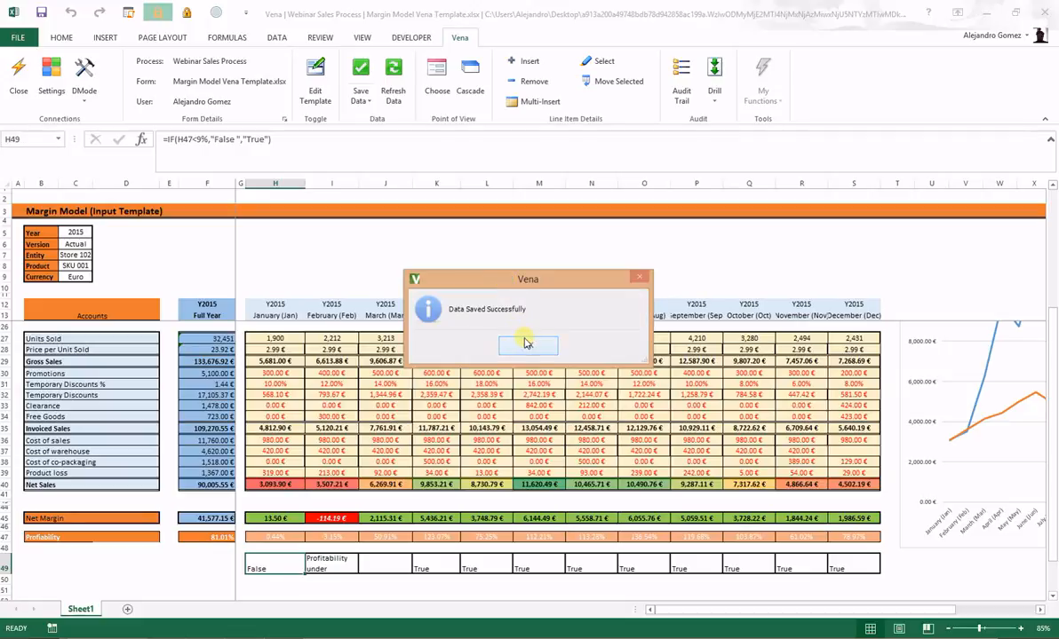
pyautogui.click(527, 346)
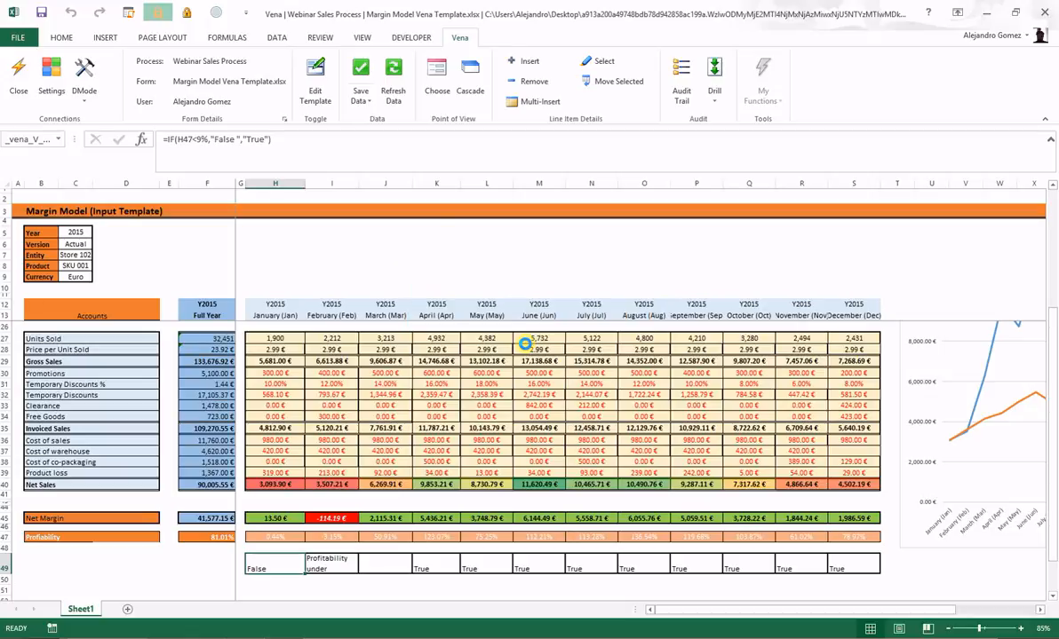